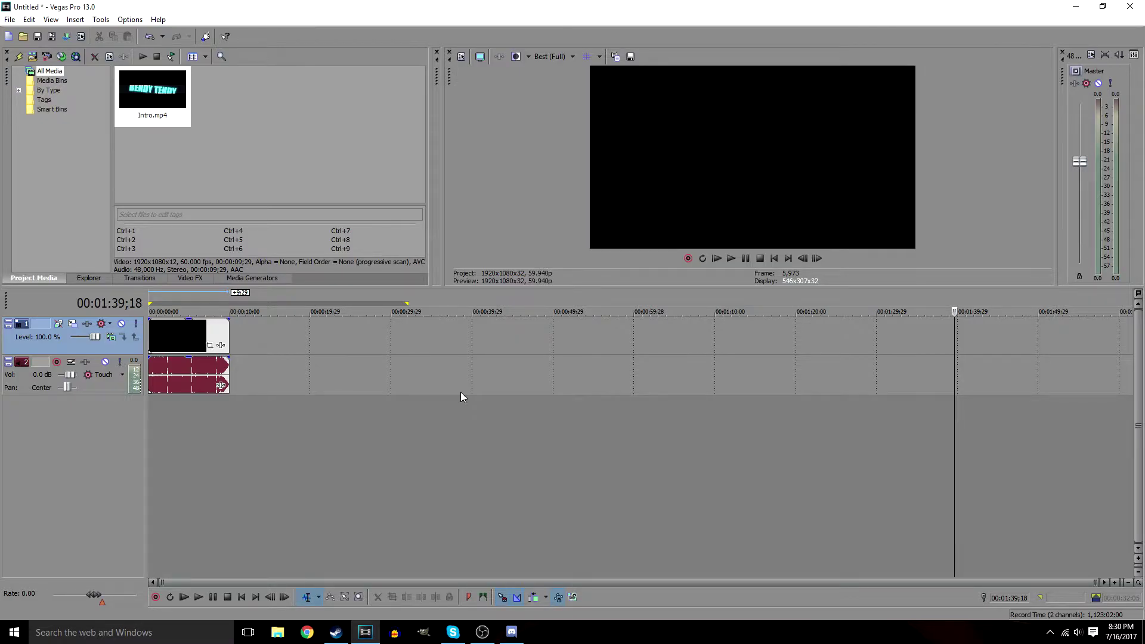
Step: Play the intro clip from its start and pause at 00:00:06;09 on the BENDY TENDY title
click(153, 333)
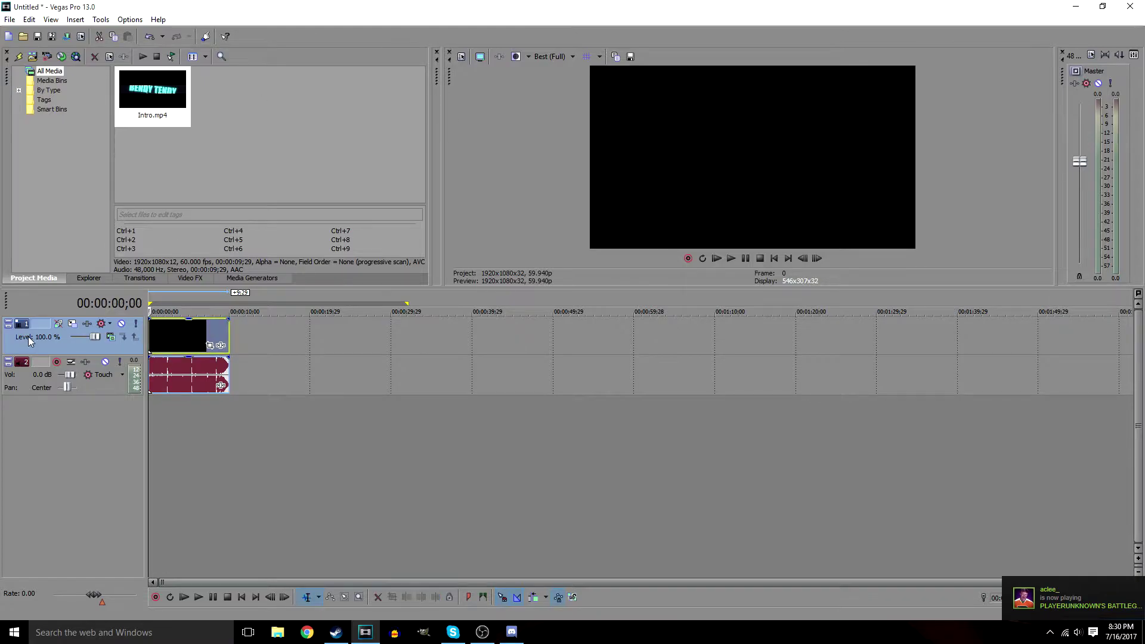
click(733, 259)
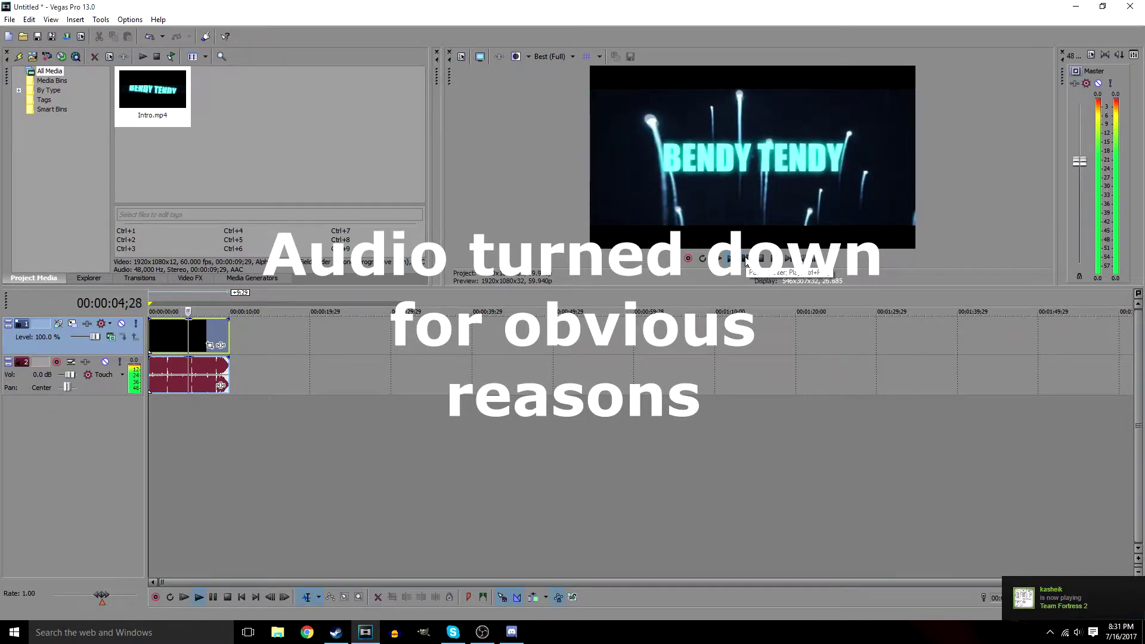
click(746, 258)
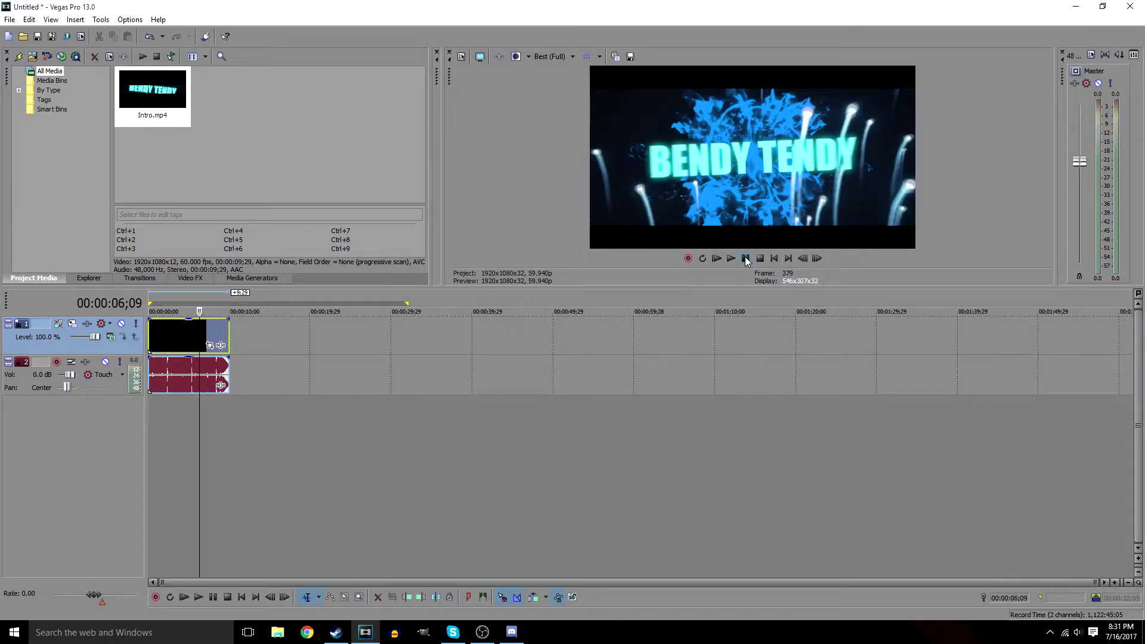
click(9, 20)
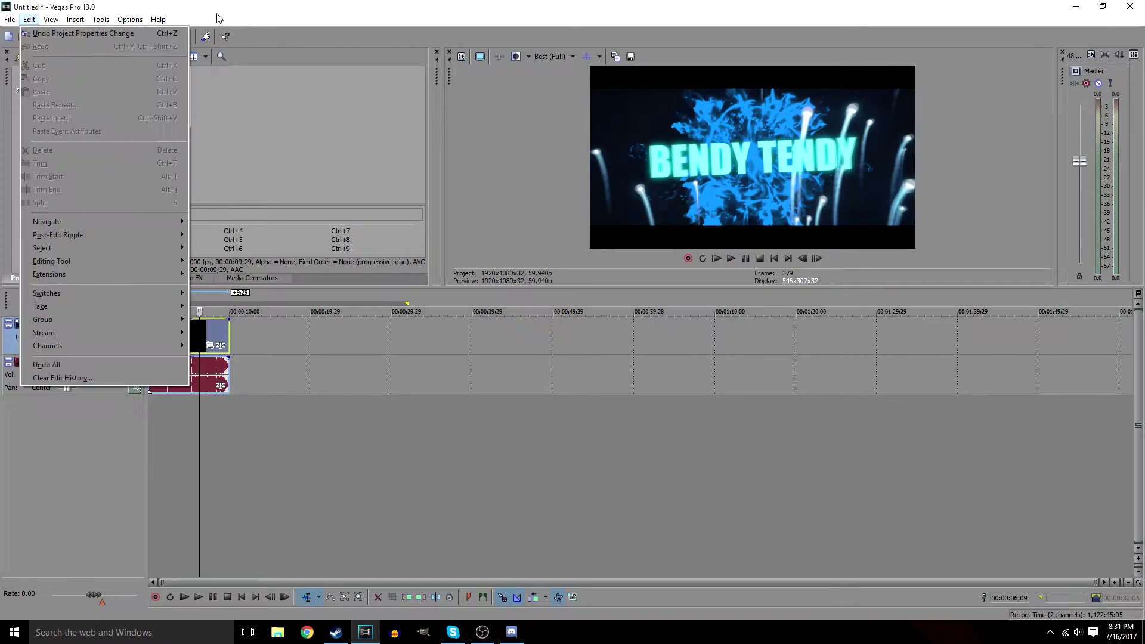
click(545, 120)
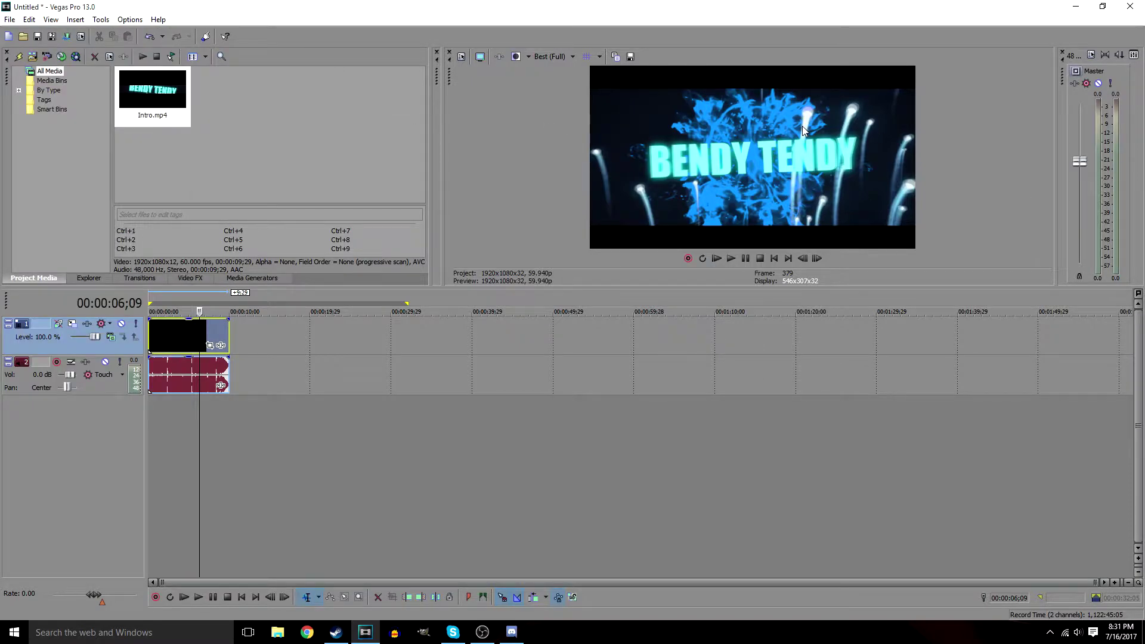
Step: Open File > Properties to show the project's 1920×1080, 59.940 fps settings
click(9, 20)
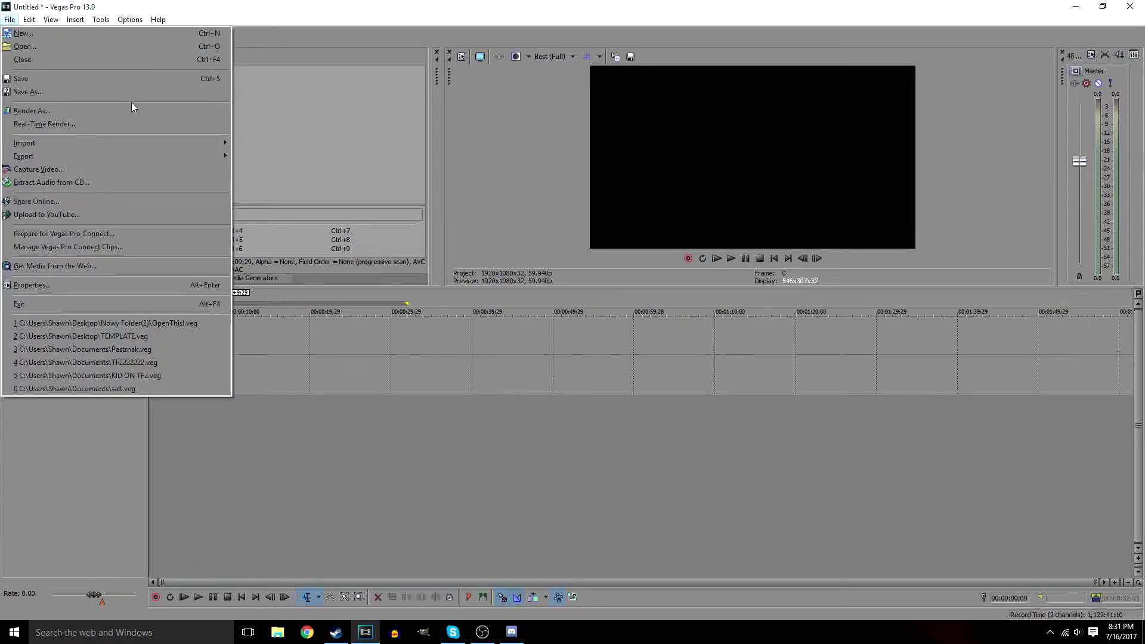
click(71, 285)
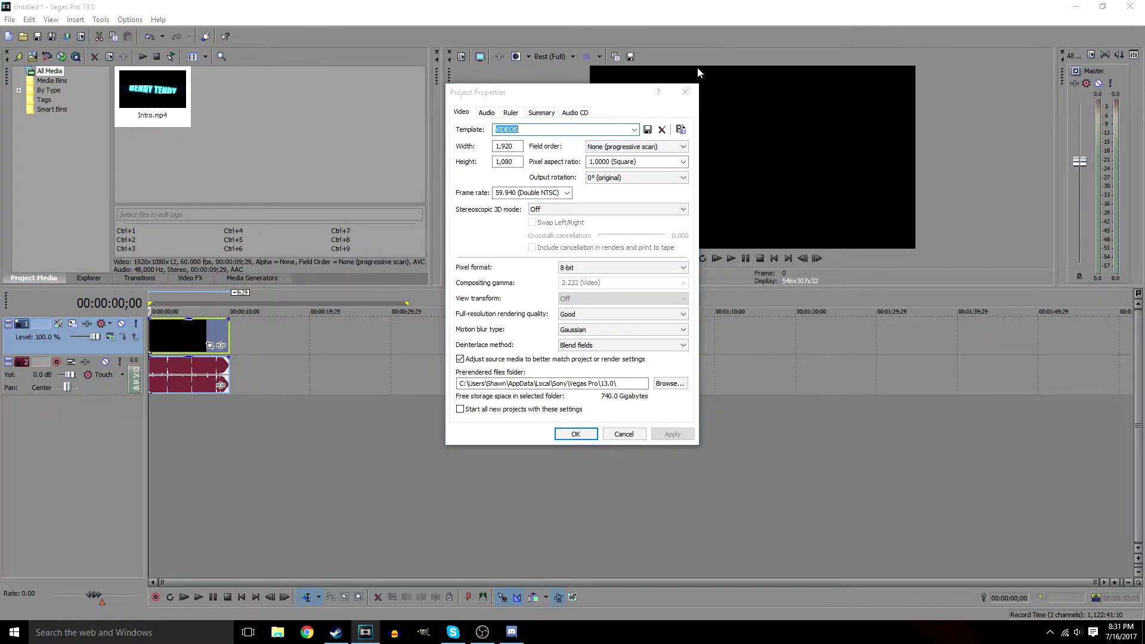
key(Return)
click(10, 20)
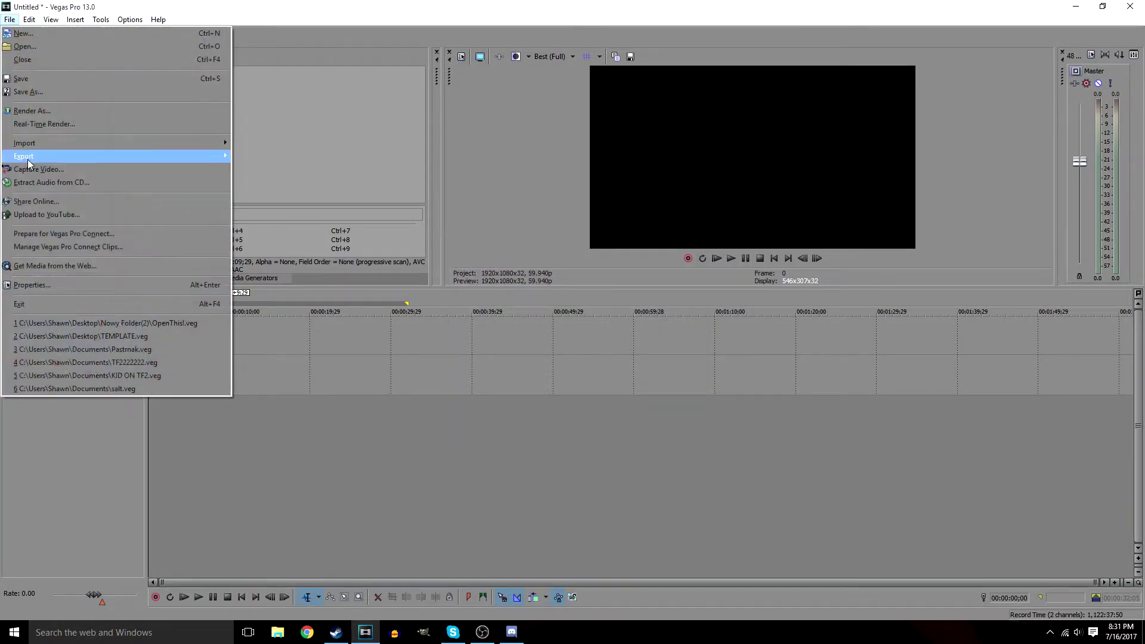
click(65, 284)
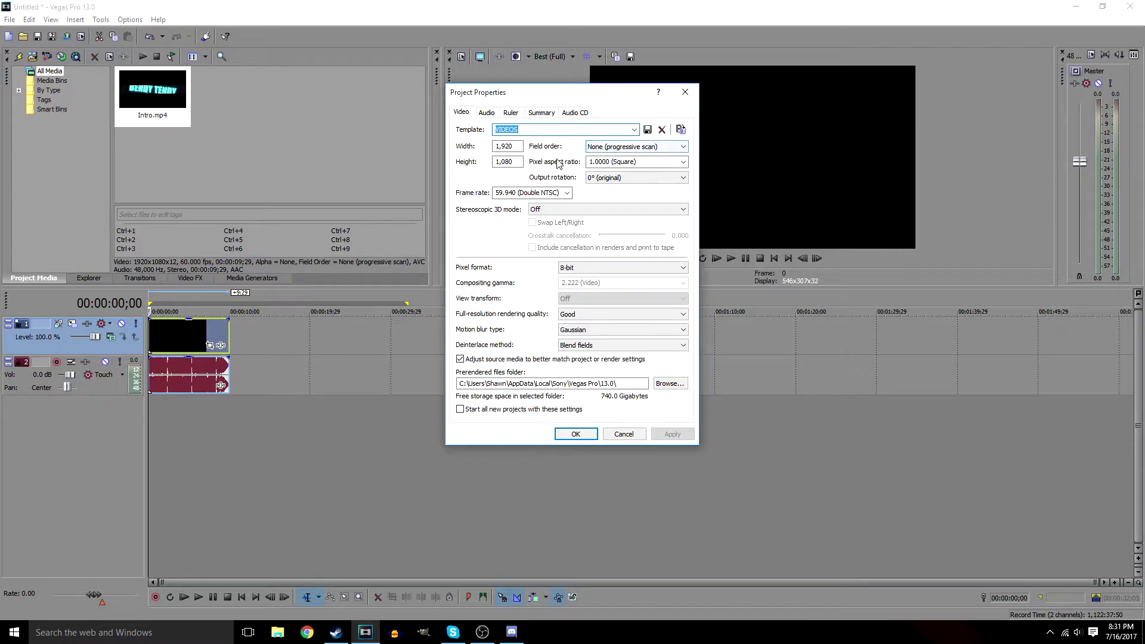
click(625, 165)
click(656, 171)
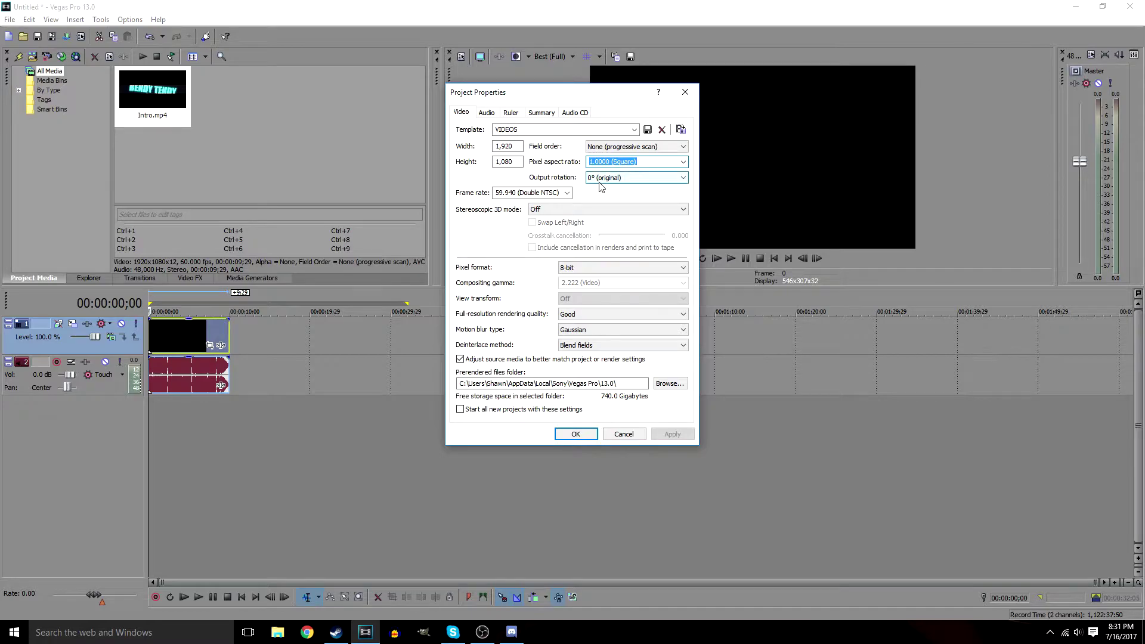
click(568, 193)
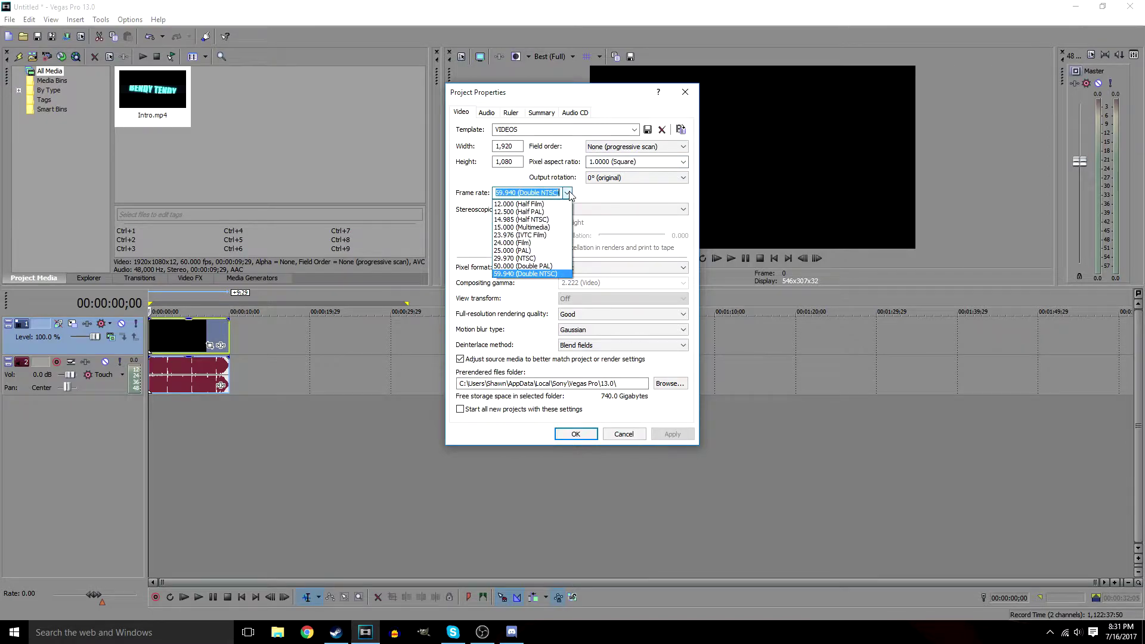
click(568, 194)
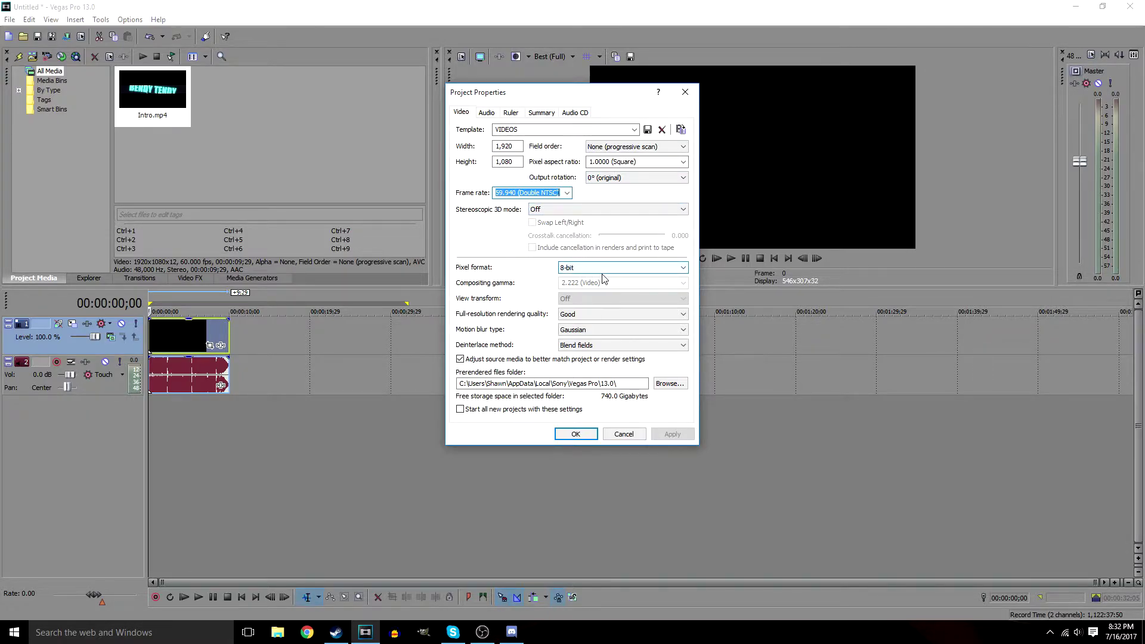
click(590, 317)
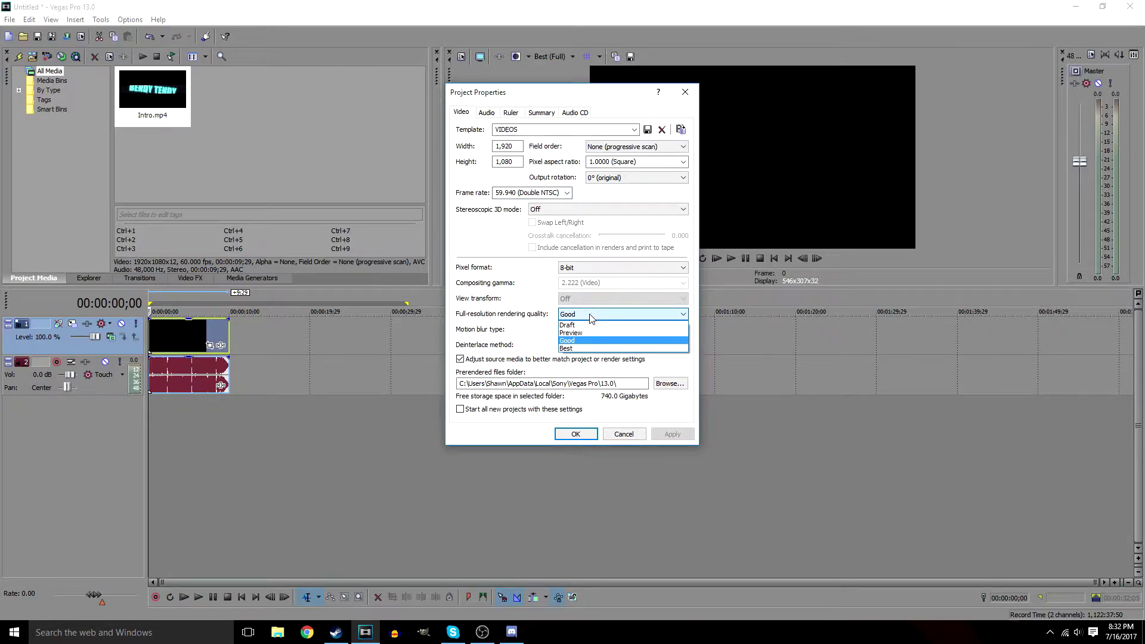
click(580, 318)
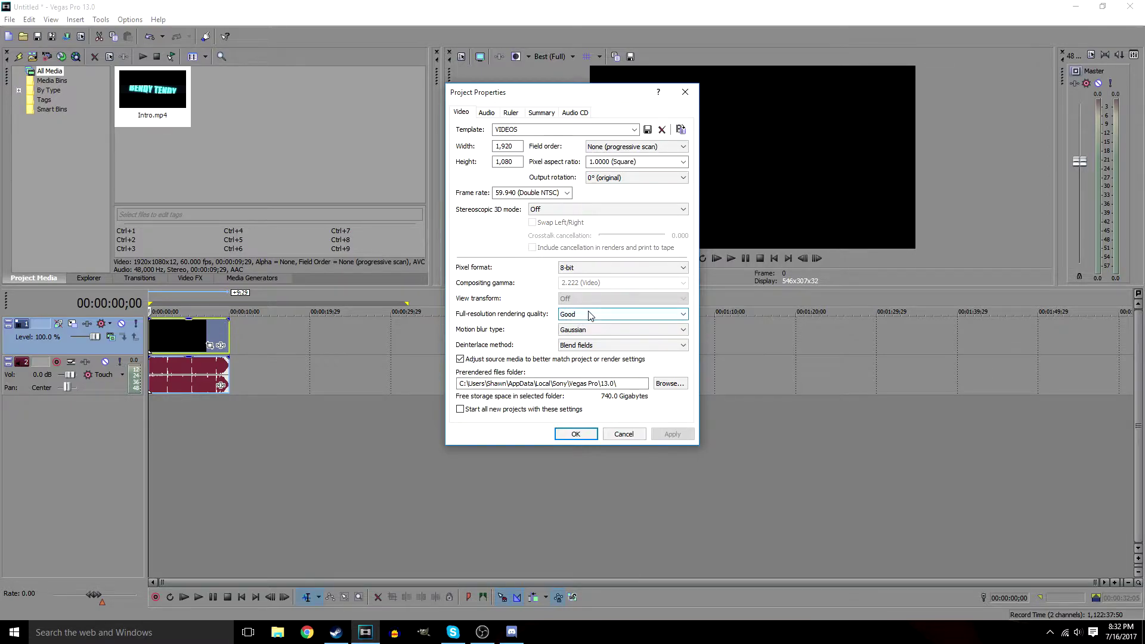
click(590, 315)
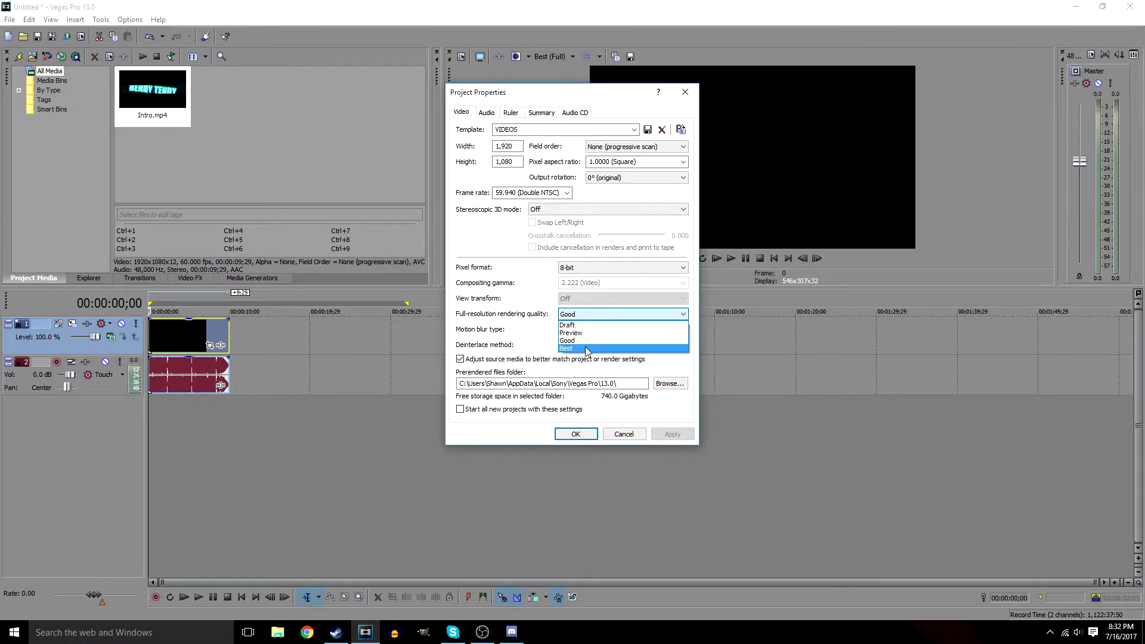
click(577, 313)
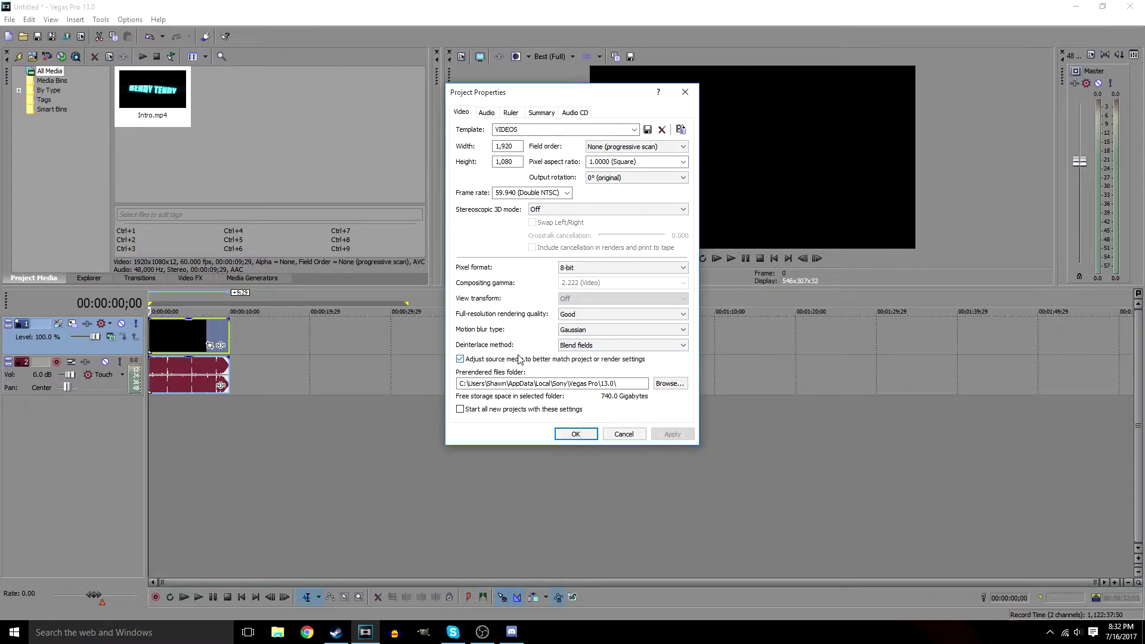
click(594, 346)
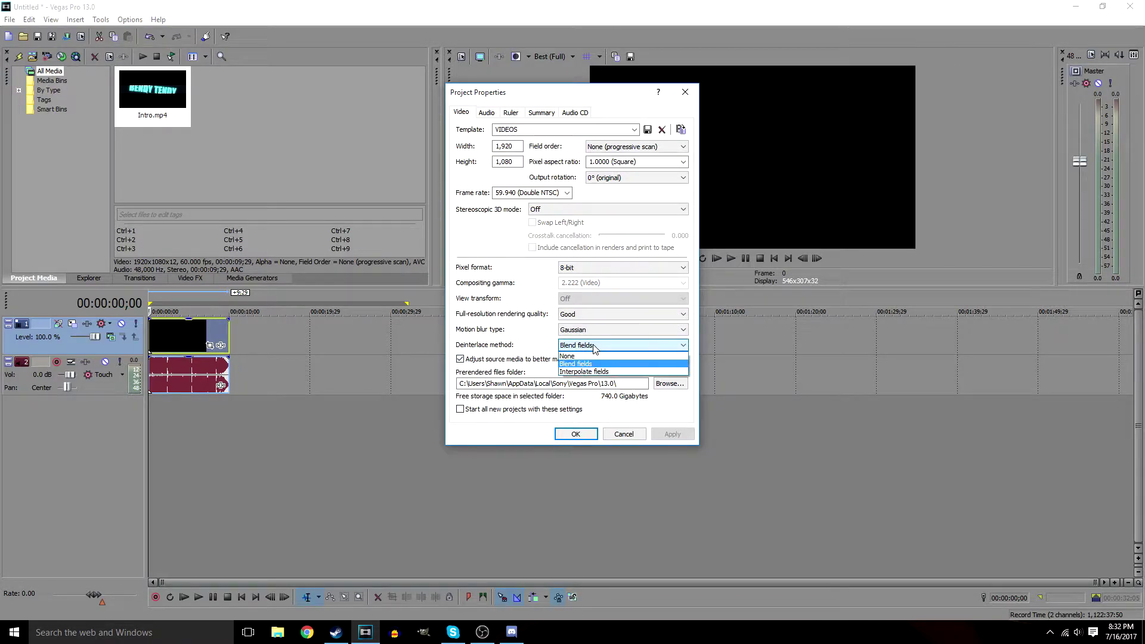
click(594, 346)
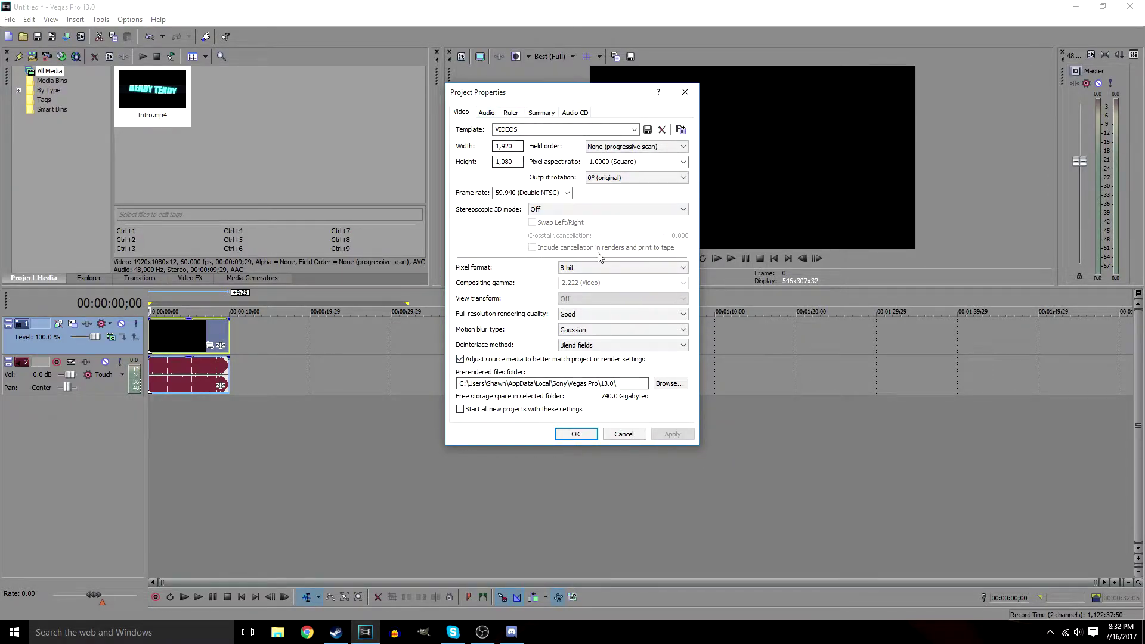
Step: Accept Project Properties with OK and set the preview quality to Best (Full)
click(576, 433)
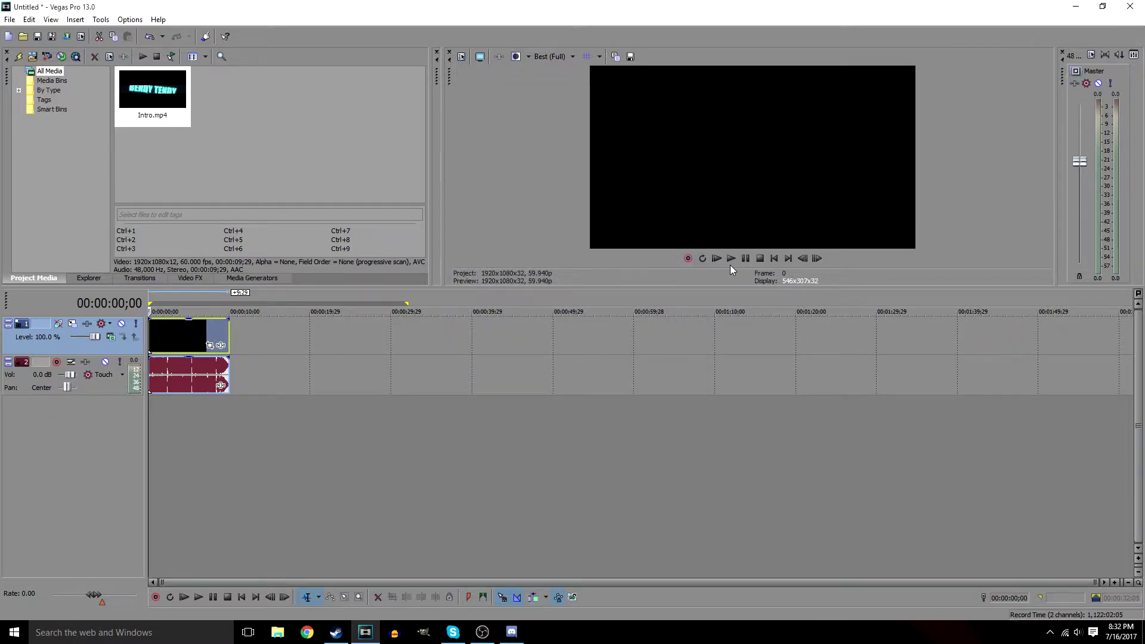
click(563, 56)
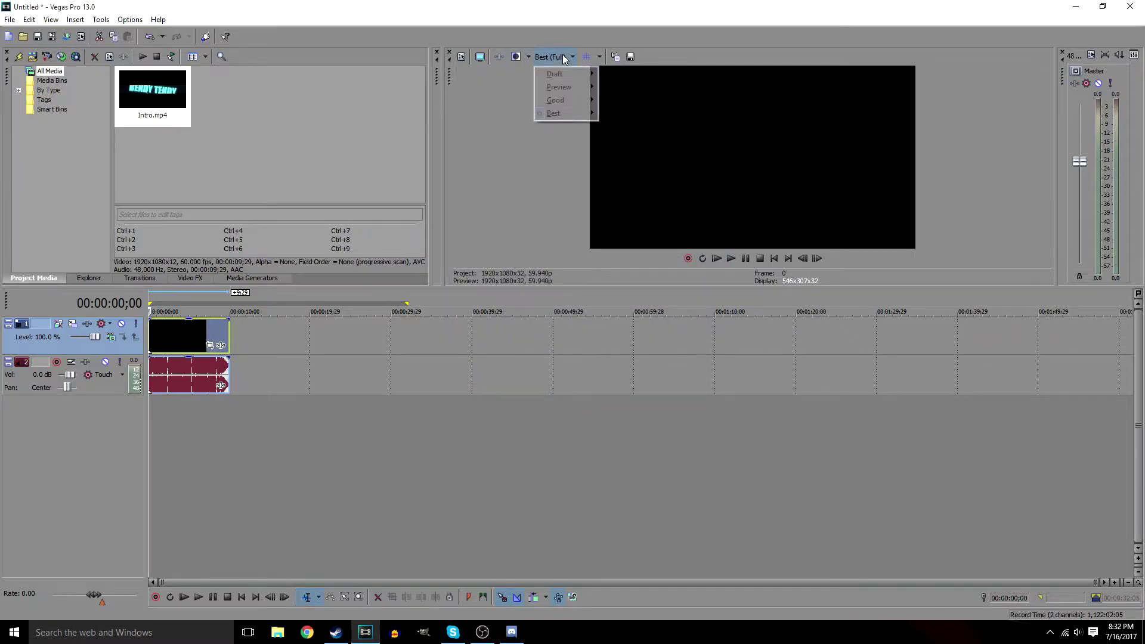
mouse_move(558, 116)
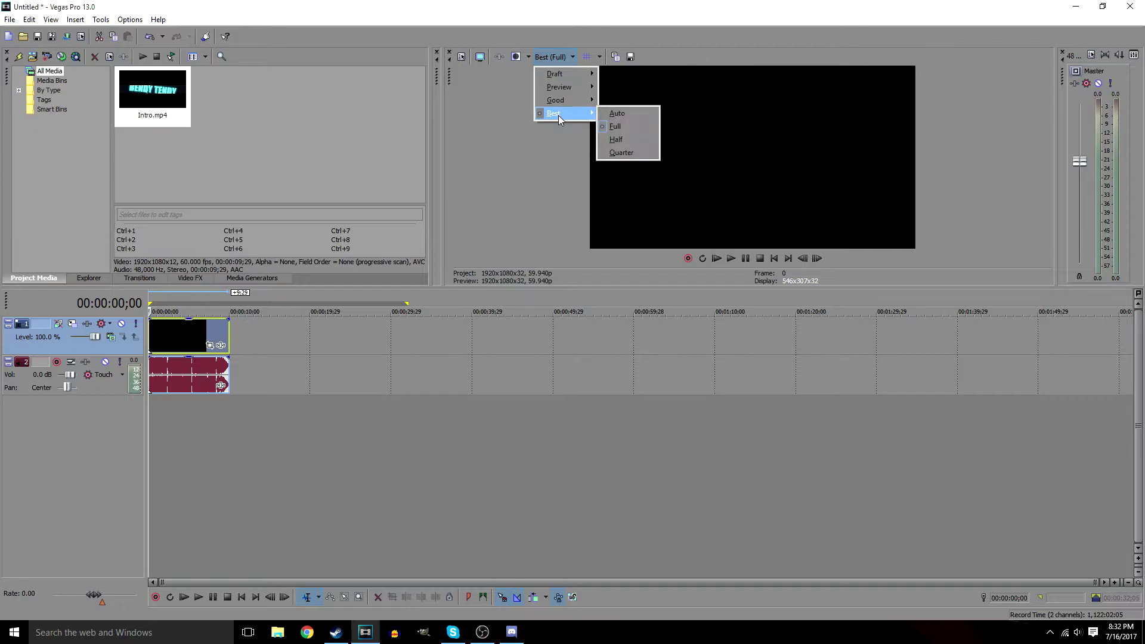
click(638, 126)
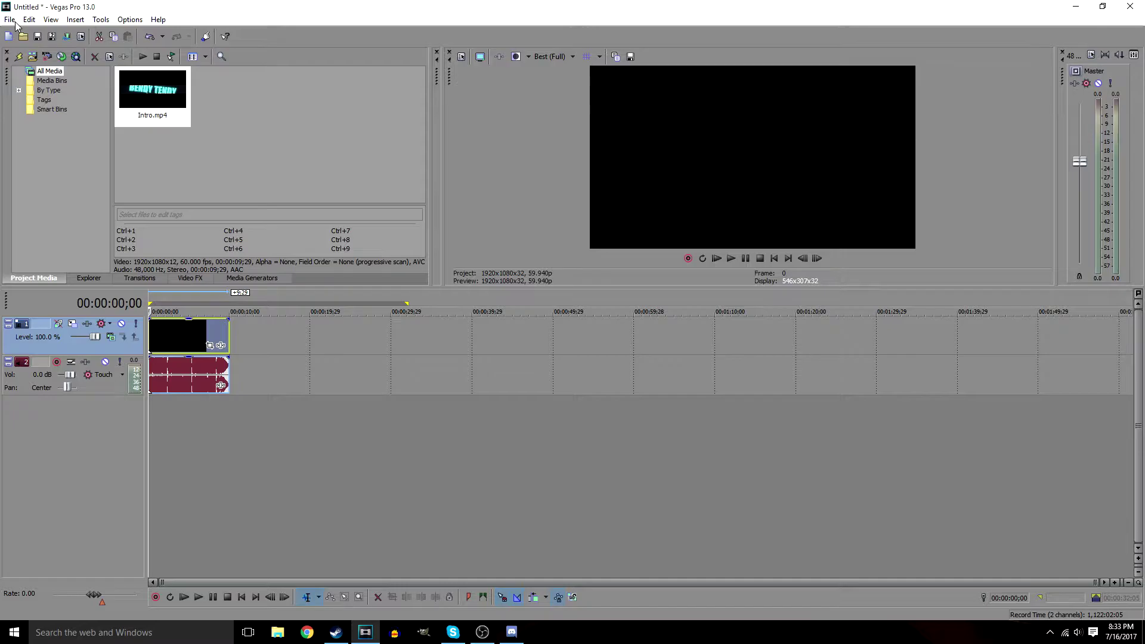
Step: Drag a loop region across the intro clip's full length to mark it for rendering
drag(233, 453, 150, 453)
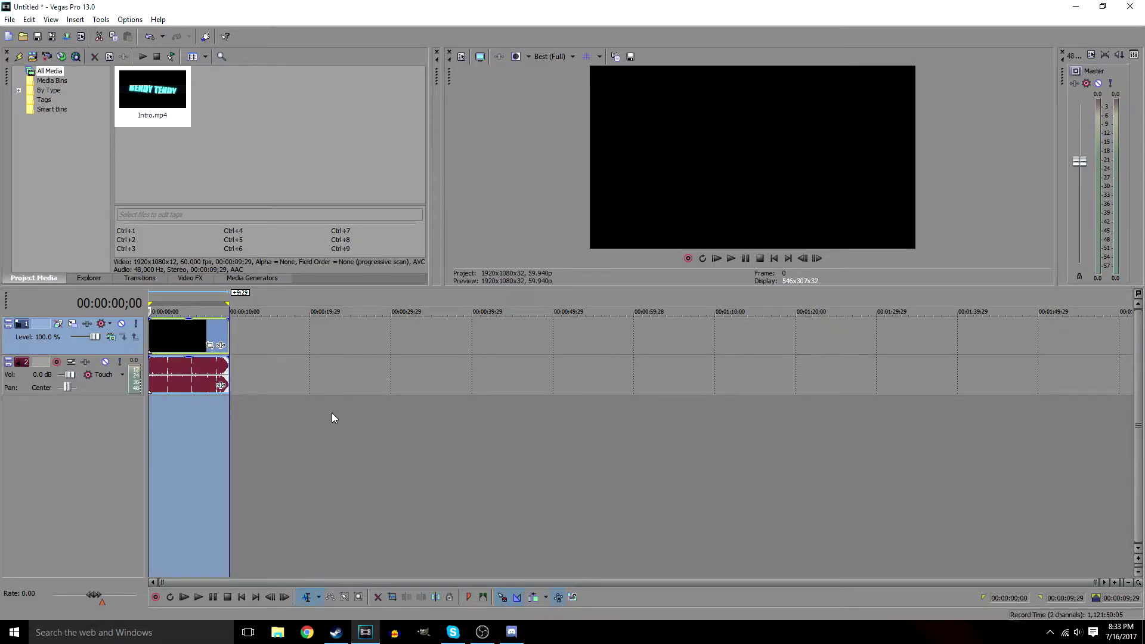
click(13, 21)
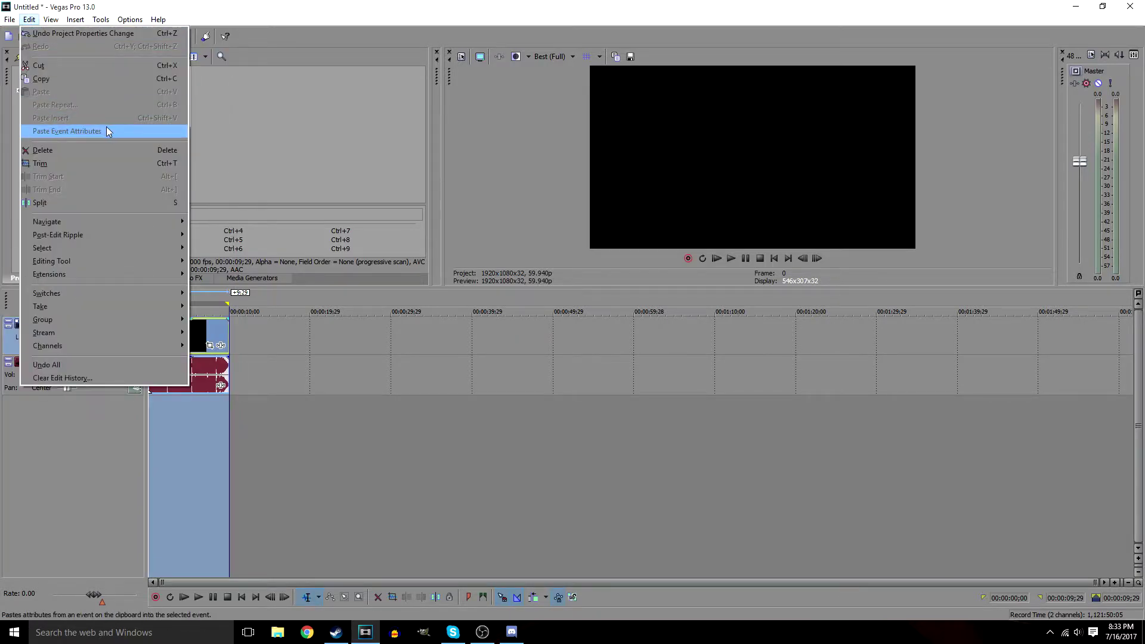
click(10, 20)
click(9, 20)
Step: In Render As, pick the MainConcept AVC/AAC Internet HD 1080p template and customize it
click(34, 111)
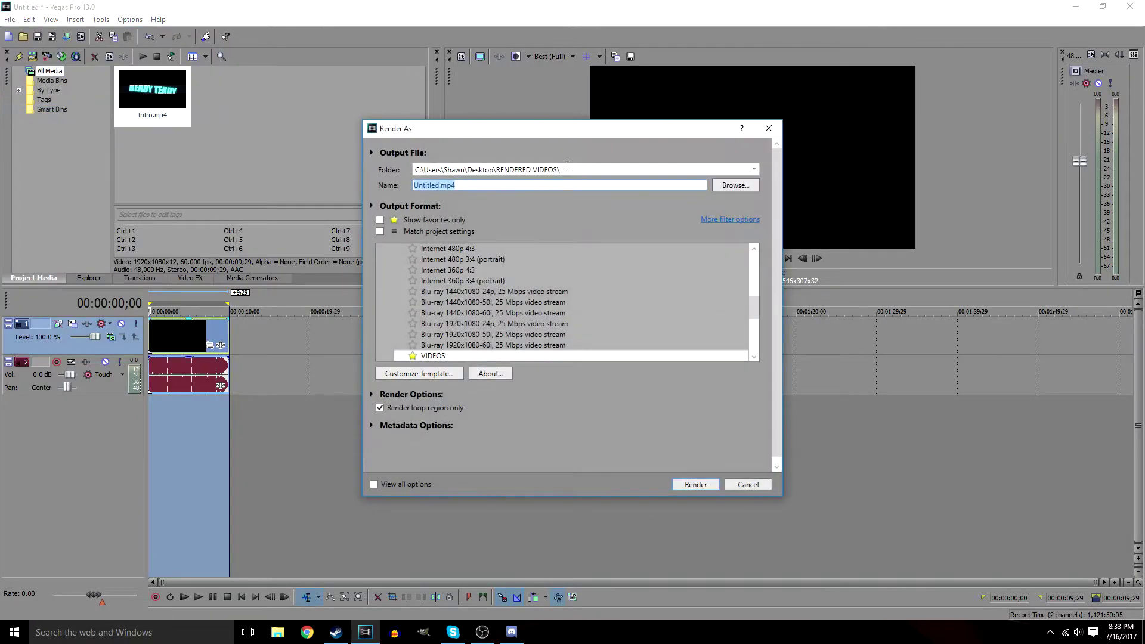
click(447, 356)
drag(751, 314, 751, 267)
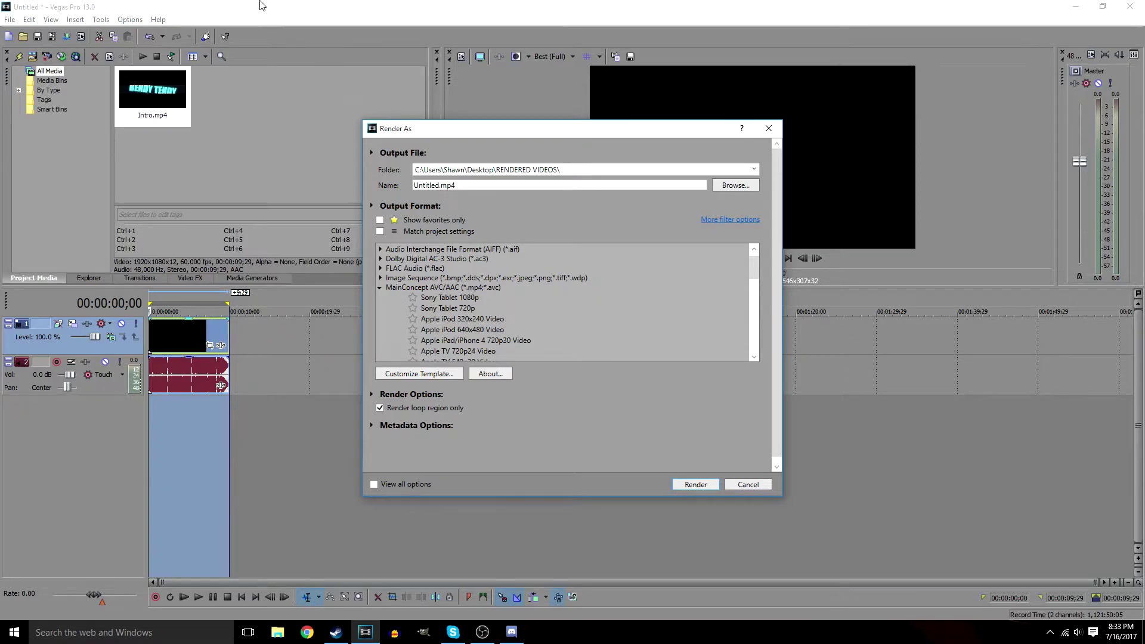
drag(754, 272, 756, 286)
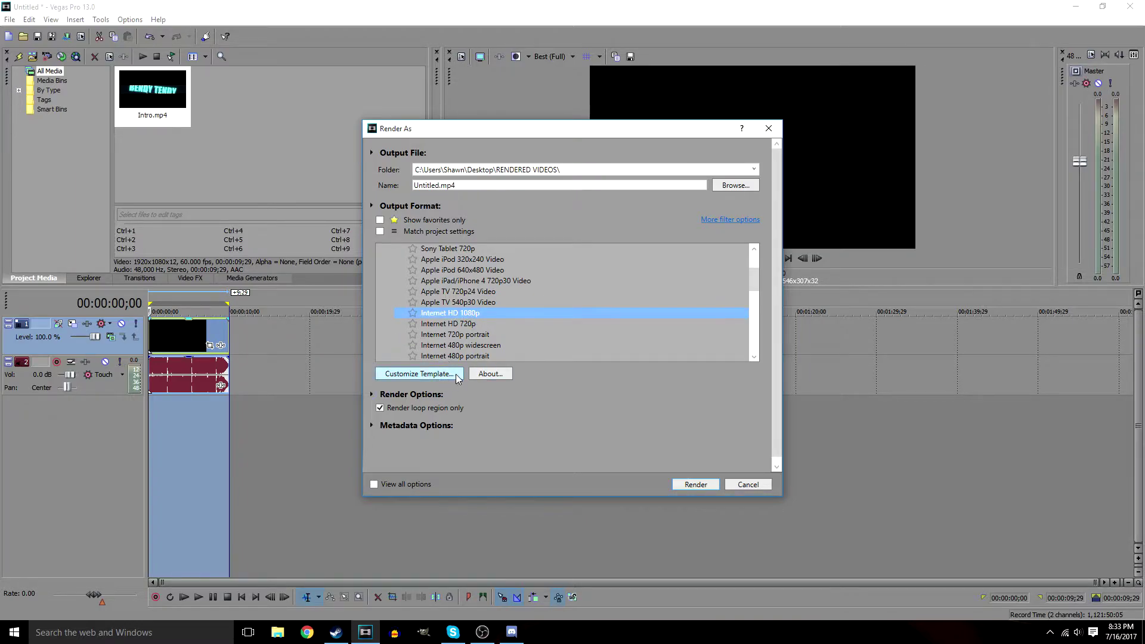
click(444, 375)
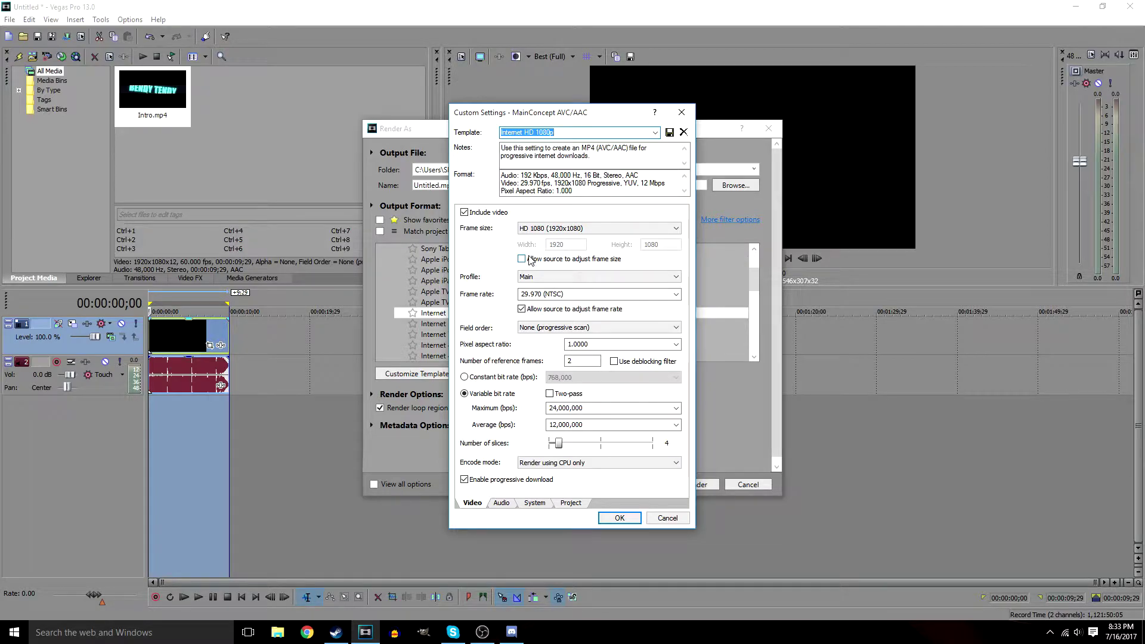
Step: Keep Main profile, set the frame rate to 60 and uncheck 'Allow source to adjust frame rate'
click(557, 277)
click(558, 281)
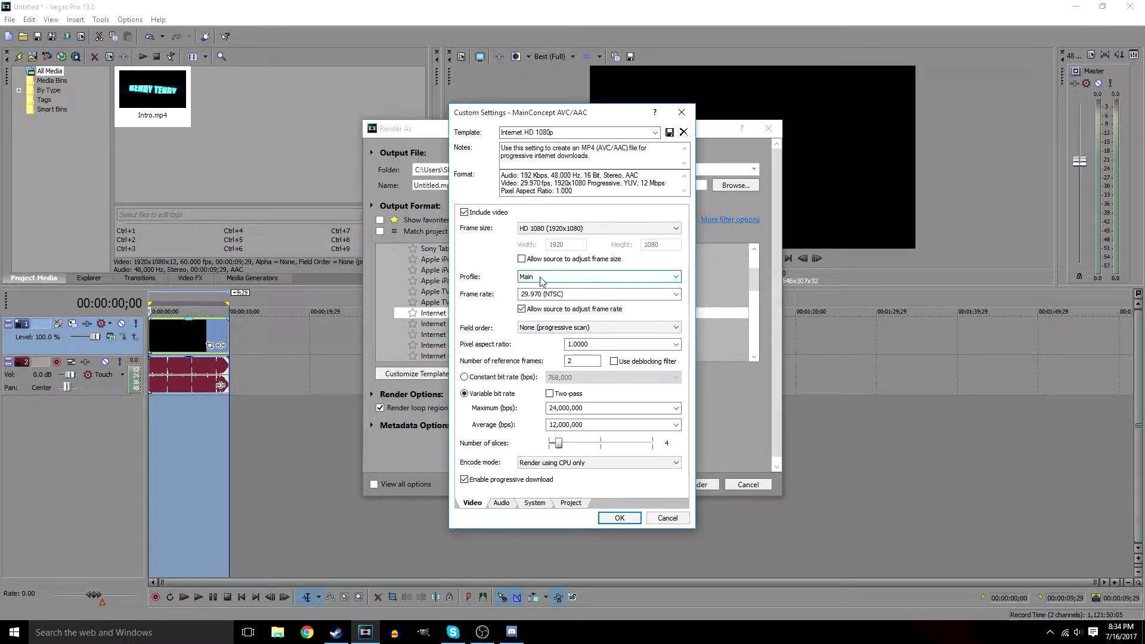
key(Tab)
click(676, 294)
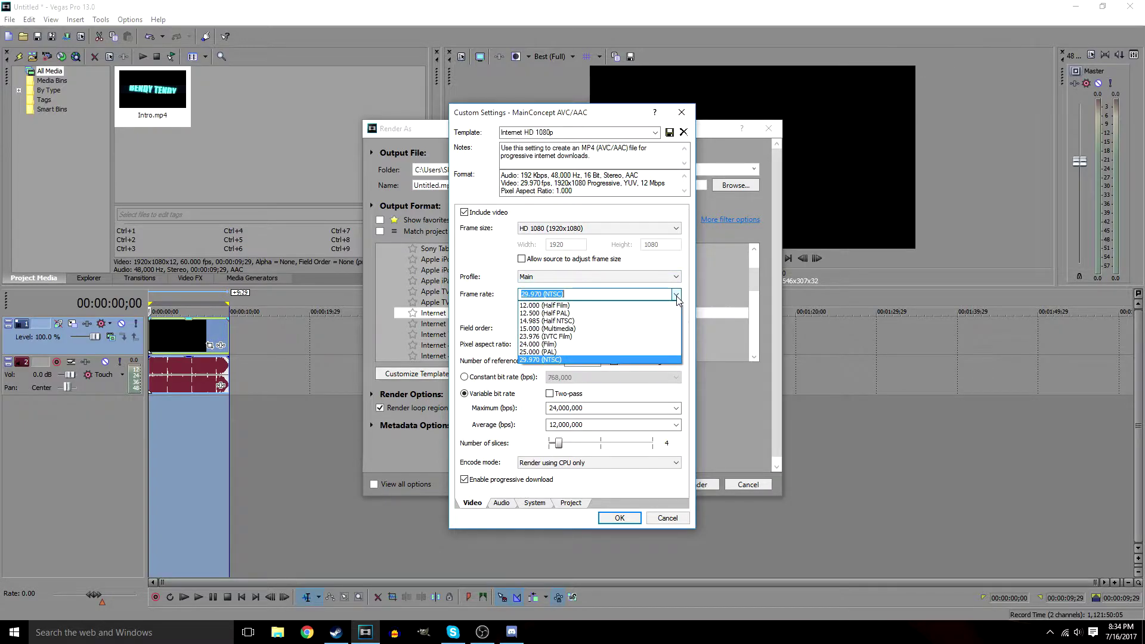
click(597, 305)
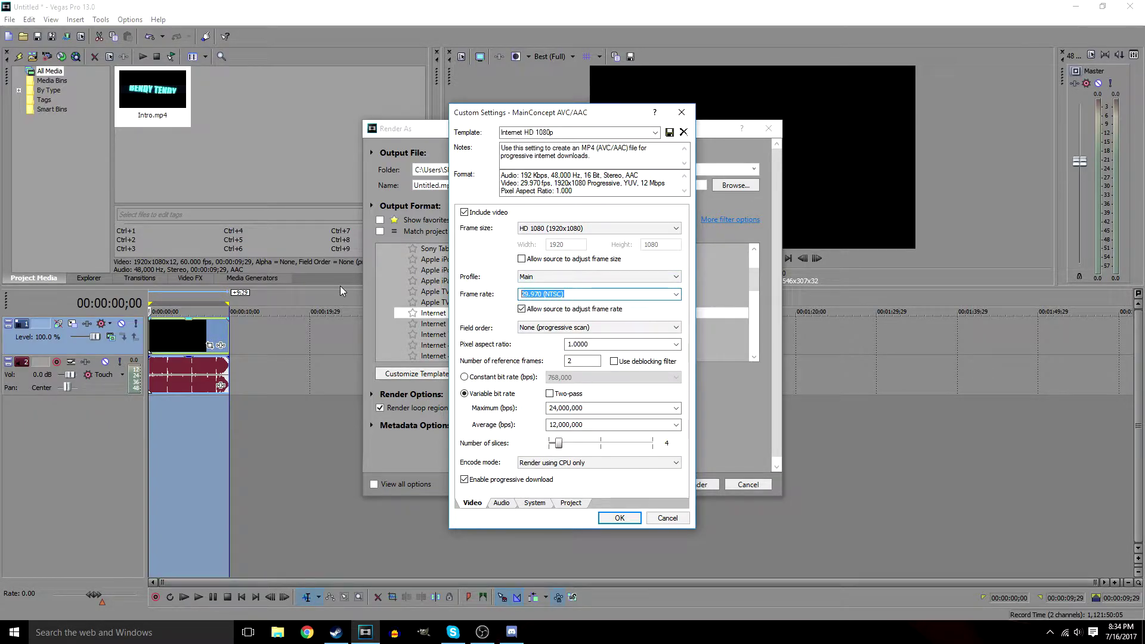
text(60)
click(522, 309)
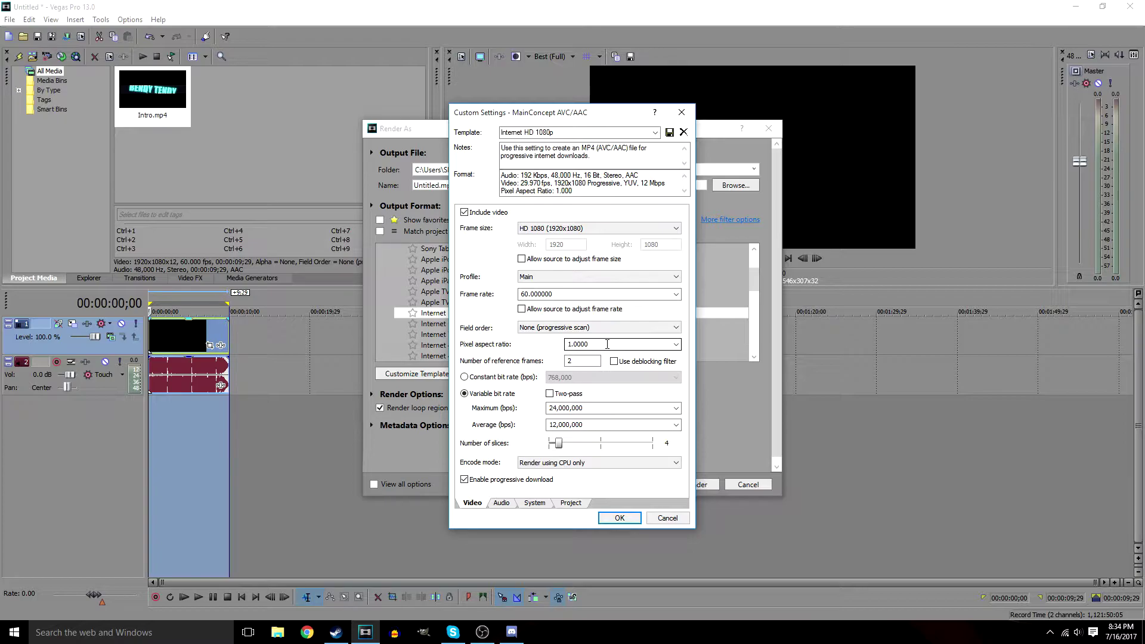
Step: Run Check GPU on the System tab to confirm CUDA is available
click(597, 361)
click(568, 467)
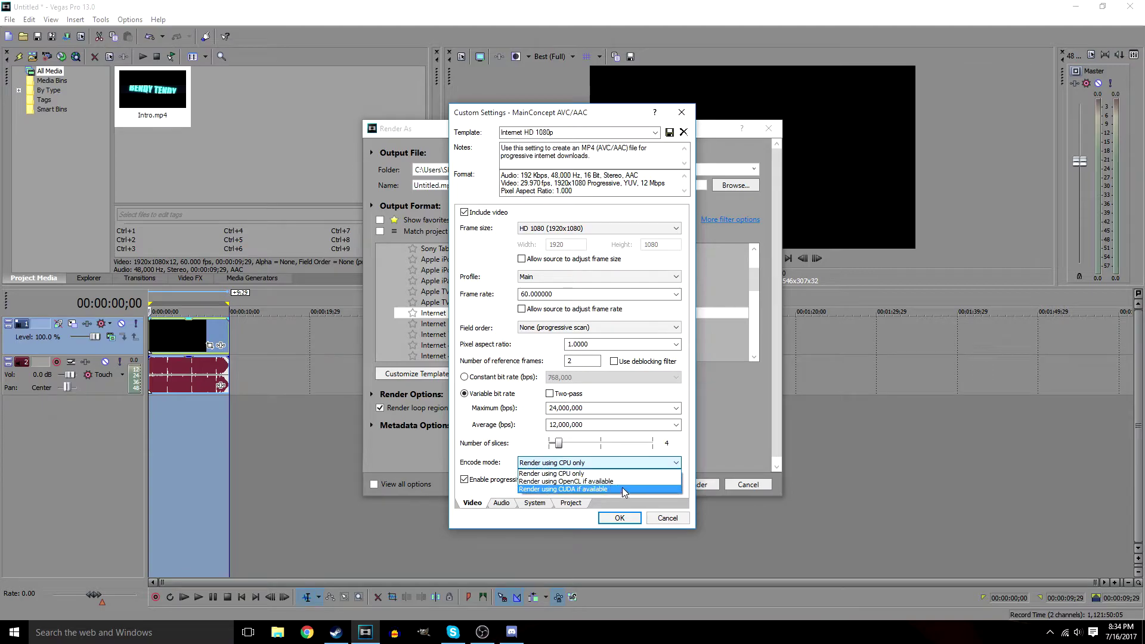
click(600, 473)
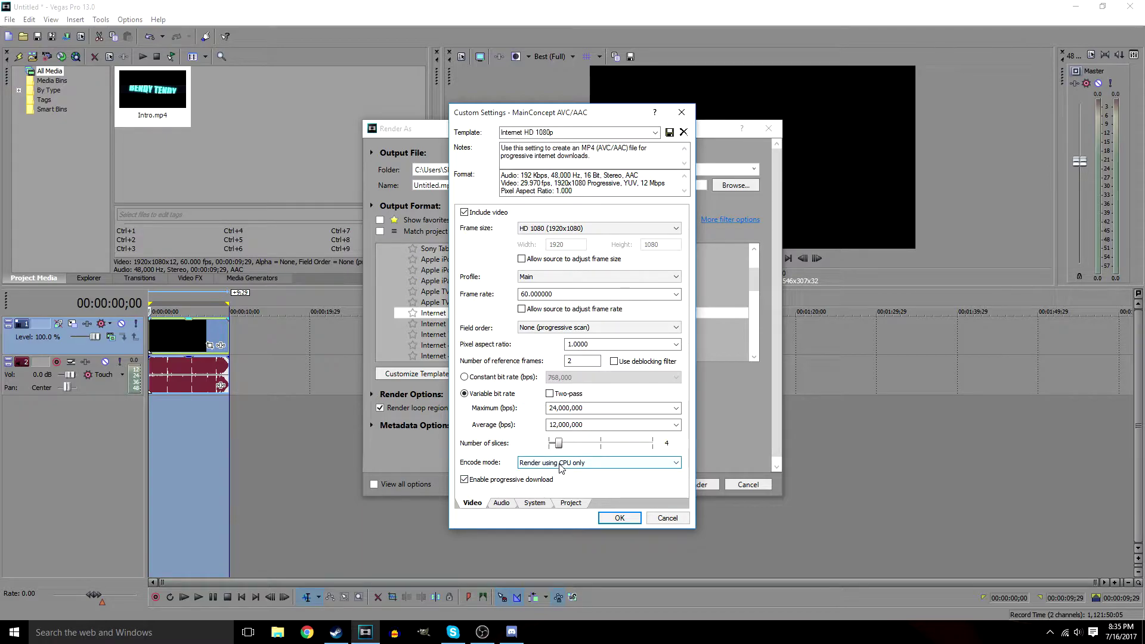
click(535, 502)
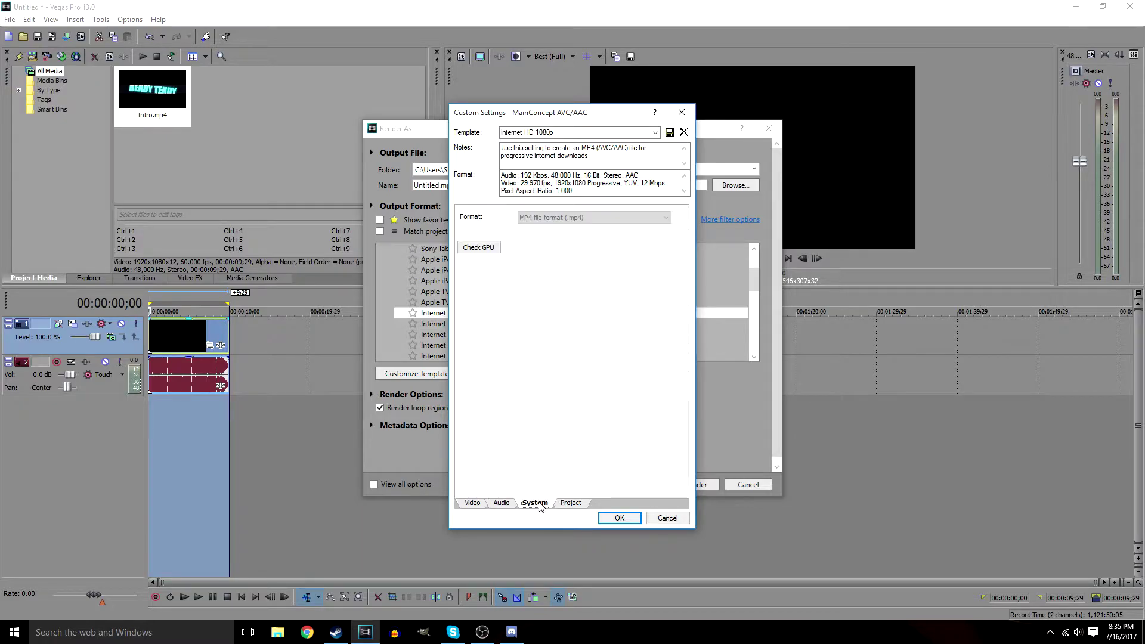
click(478, 248)
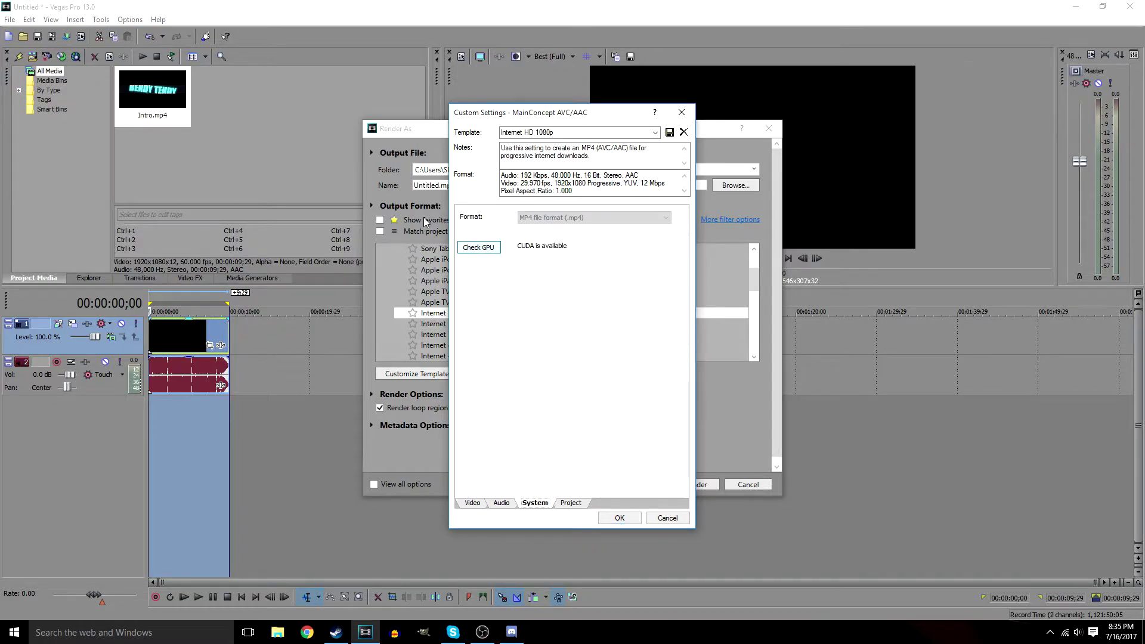
Step: Set the video Encode mode to 'Render using CUDA if available'
click(479, 507)
click(623, 463)
click(608, 489)
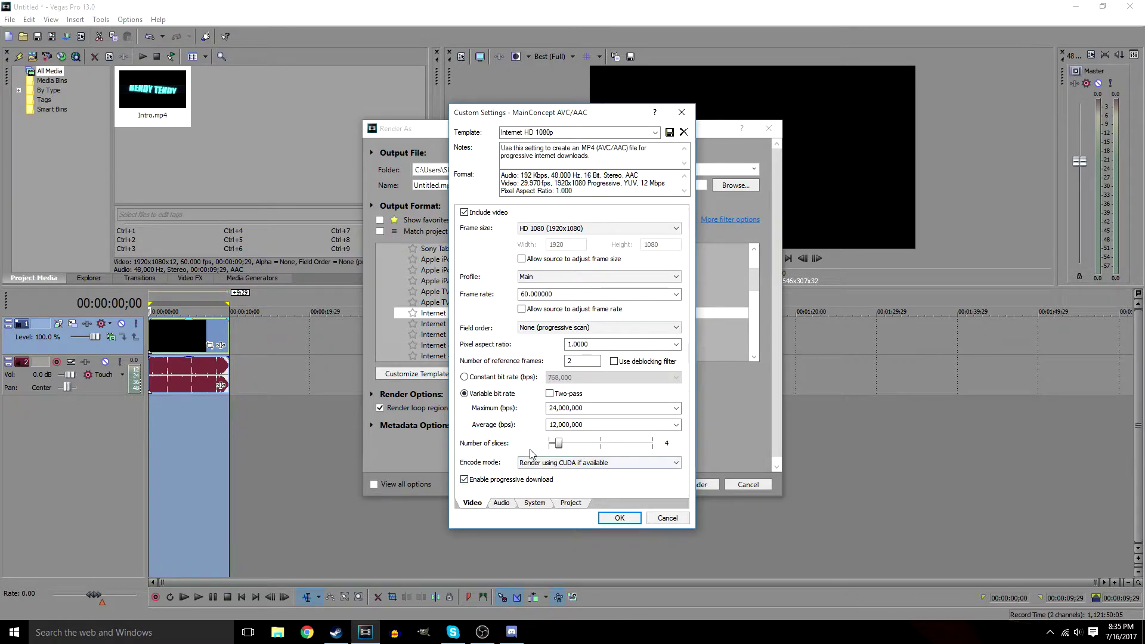
key(ctrl+Tab)
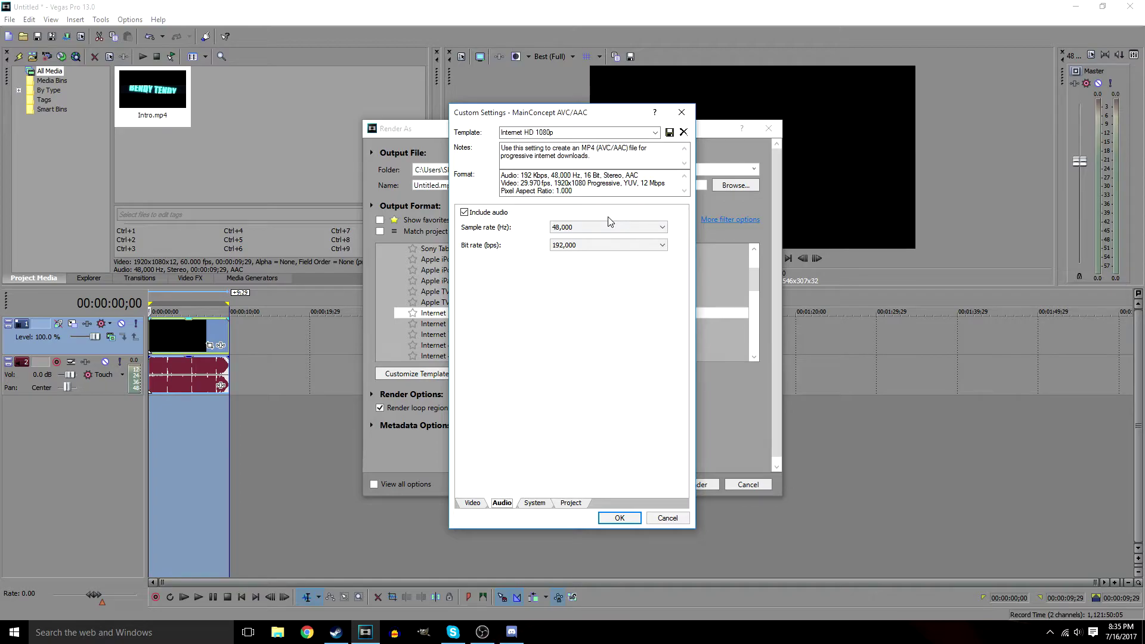
Step: Keep the 48,000 Hz sample rate and choose 96,000 bps as the audio bit rate
click(589, 227)
click(574, 306)
click(574, 246)
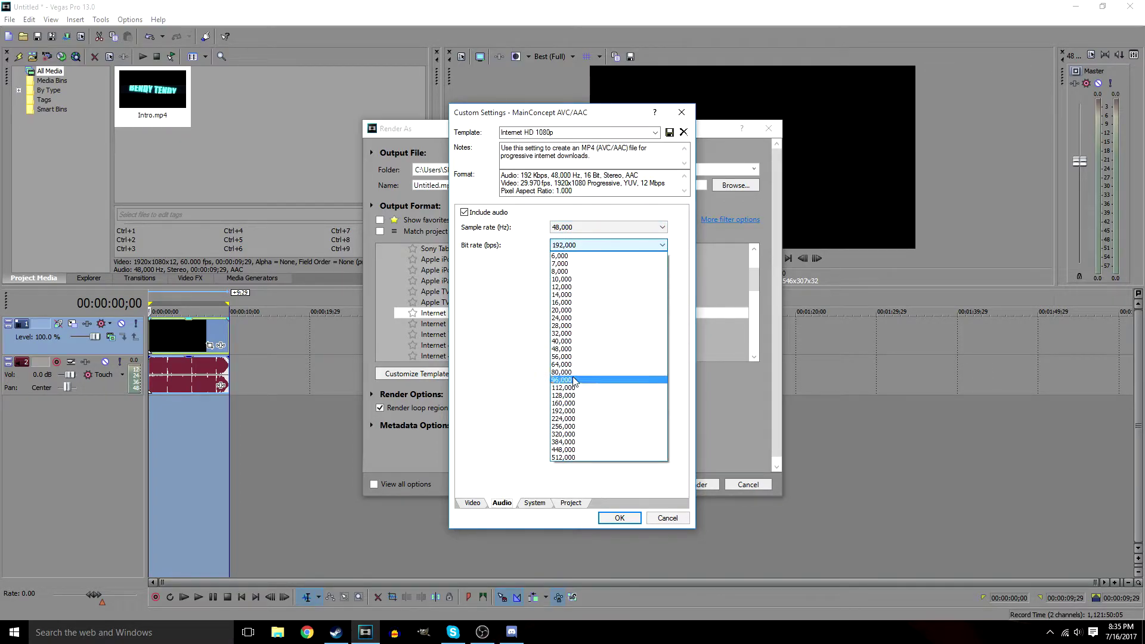
click(574, 380)
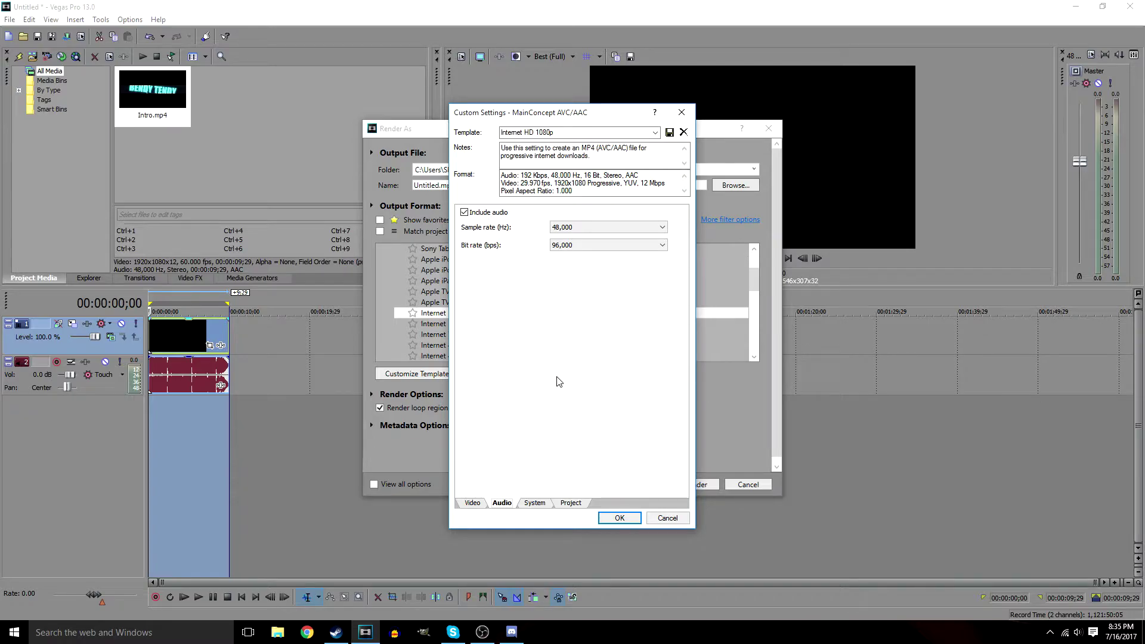
click(571, 245)
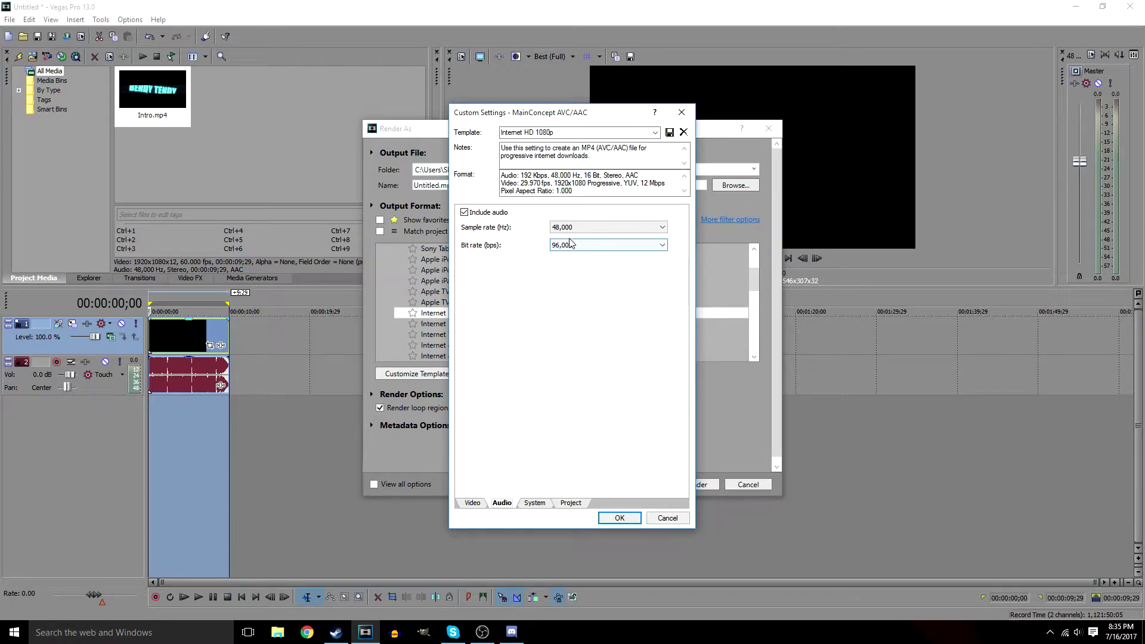
click(656, 556)
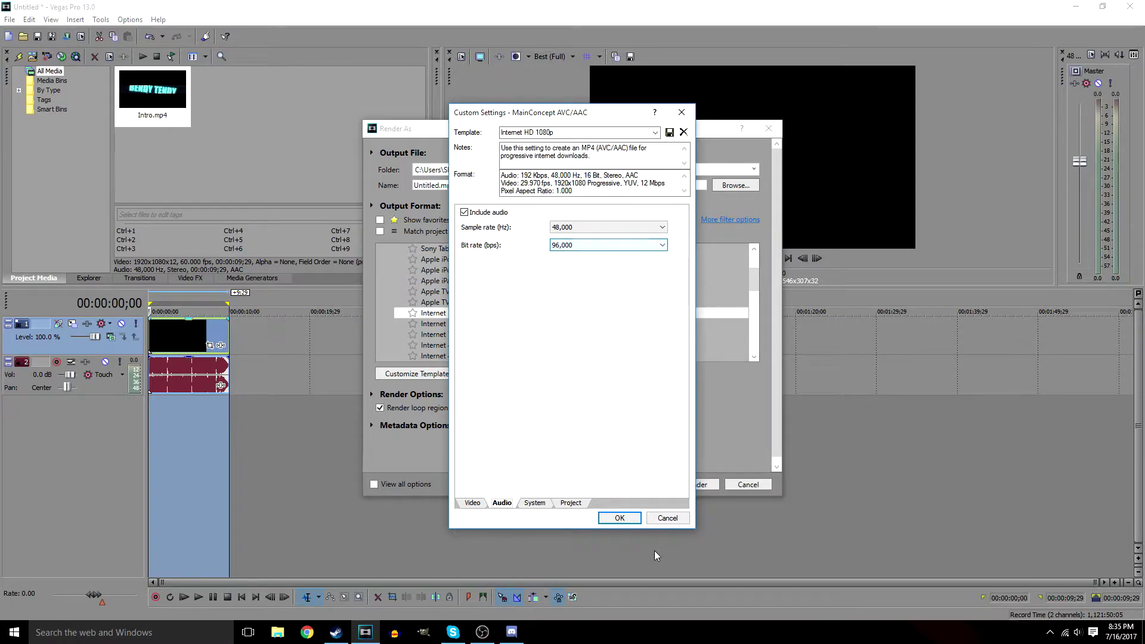
Step: Choose Best video rendering quality on the Project tab and accept the custom settings
click(577, 505)
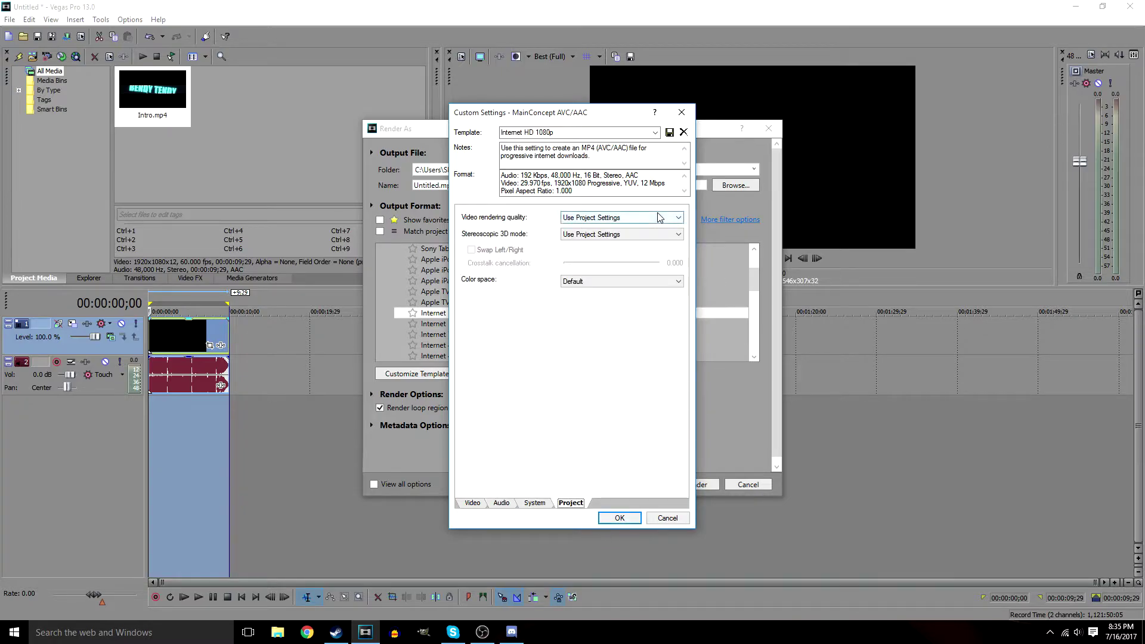
click(637, 221)
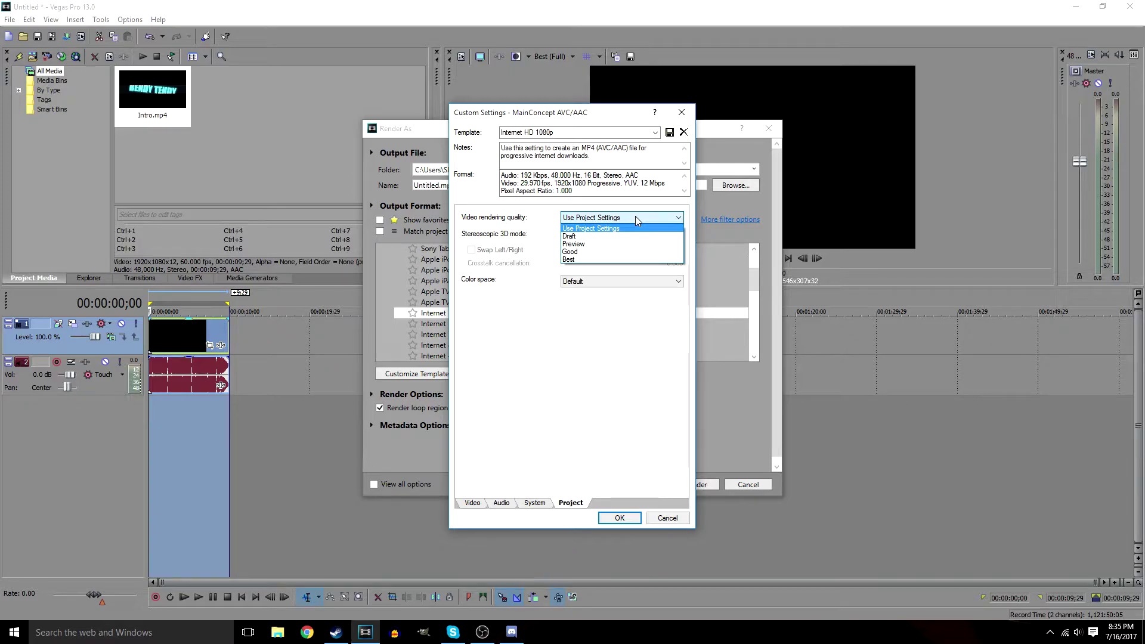
click(583, 261)
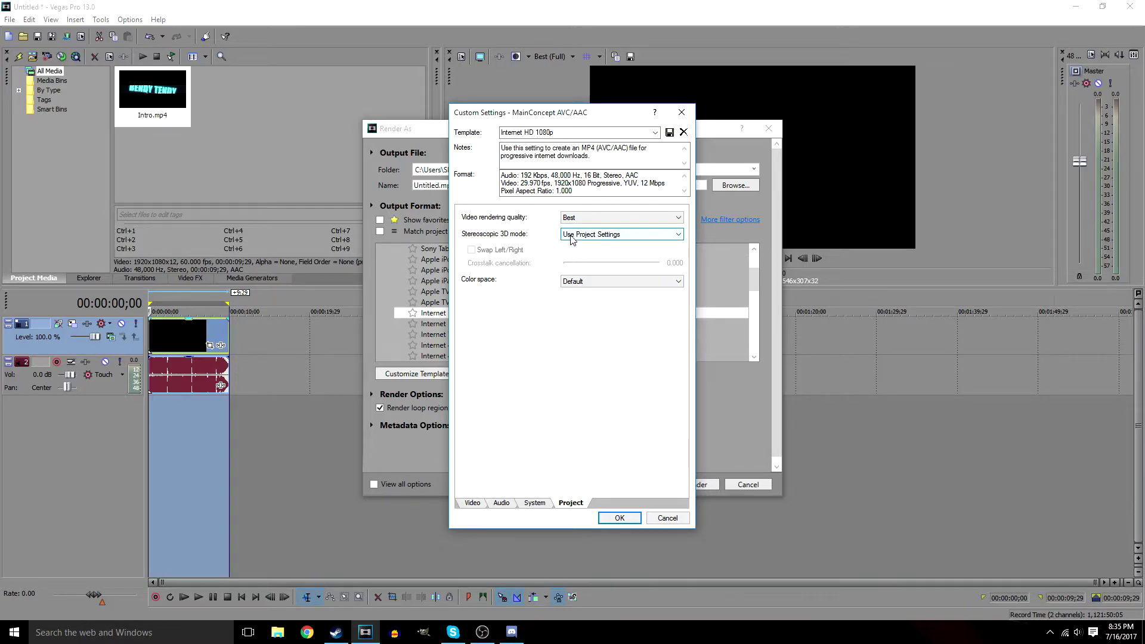
click(633, 523)
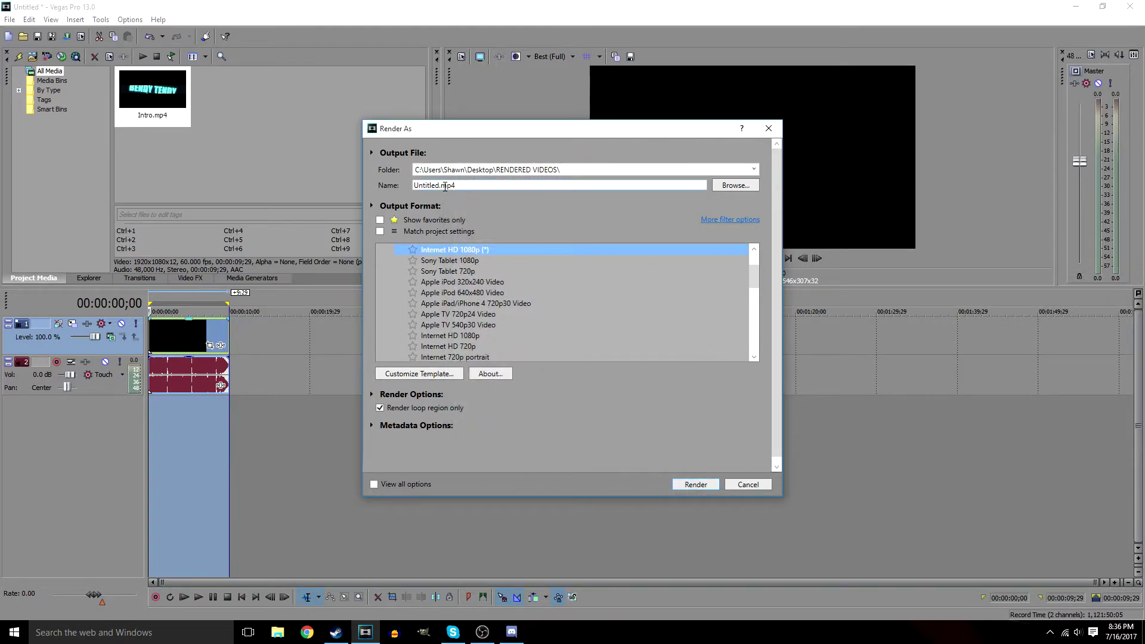
Step: Name the output 'test' and render it to test.mp4 in RENDERED VIDEOS
click(463, 187)
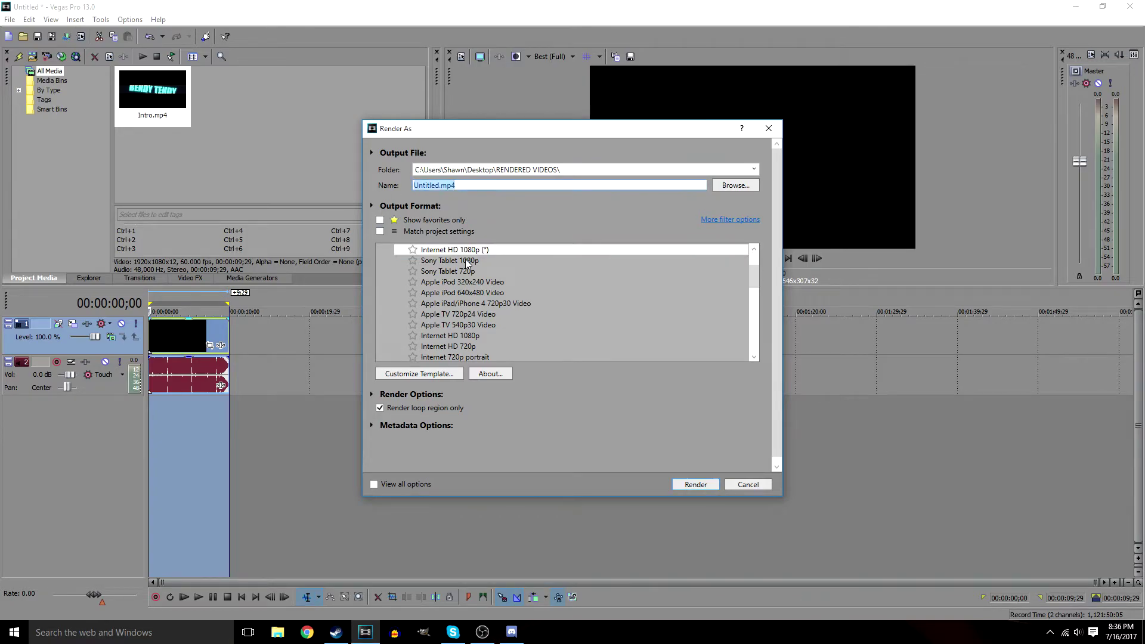
text(test)
click(696, 487)
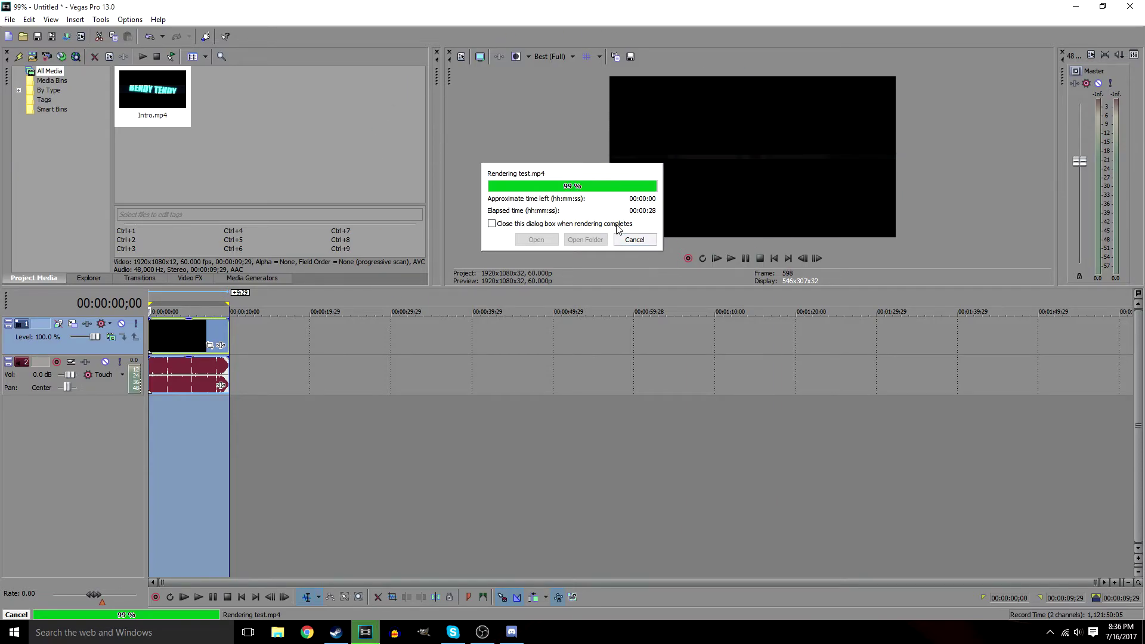
click(602, 240)
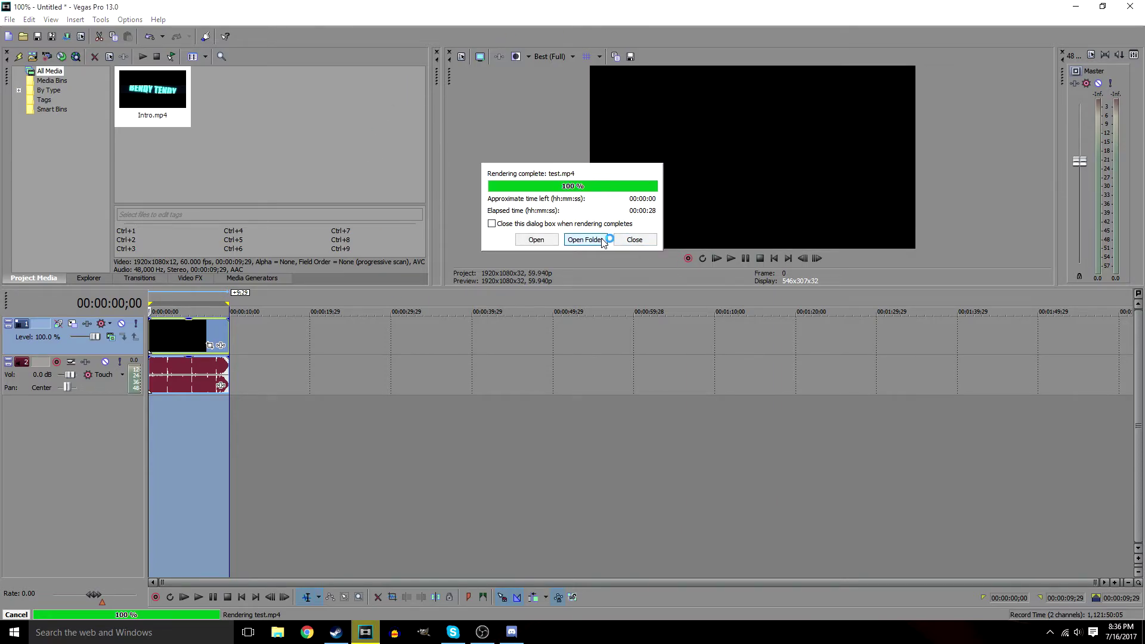
Step: Play test.mp4 from the RENDERED VIDEOS folder in Movies & TV, then return to Vegas Pro
drag(684, 20, 544, 83)
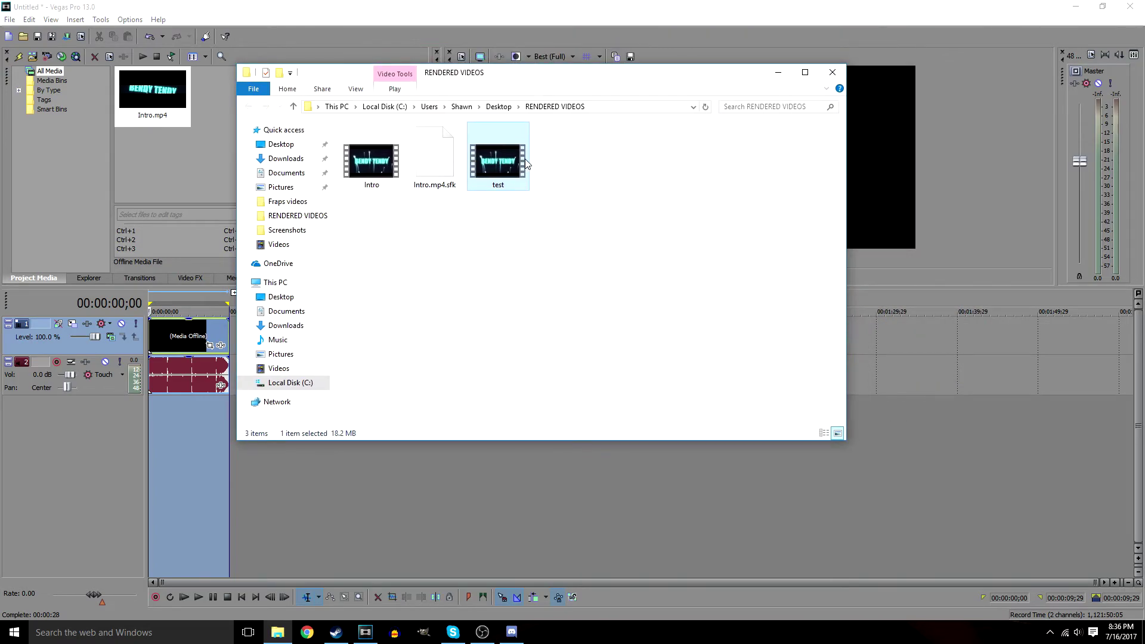
key(XF86AudioLowerVolume)
key(XF86AudioLowerVolume)
key(XF86AudioLowerVolume)
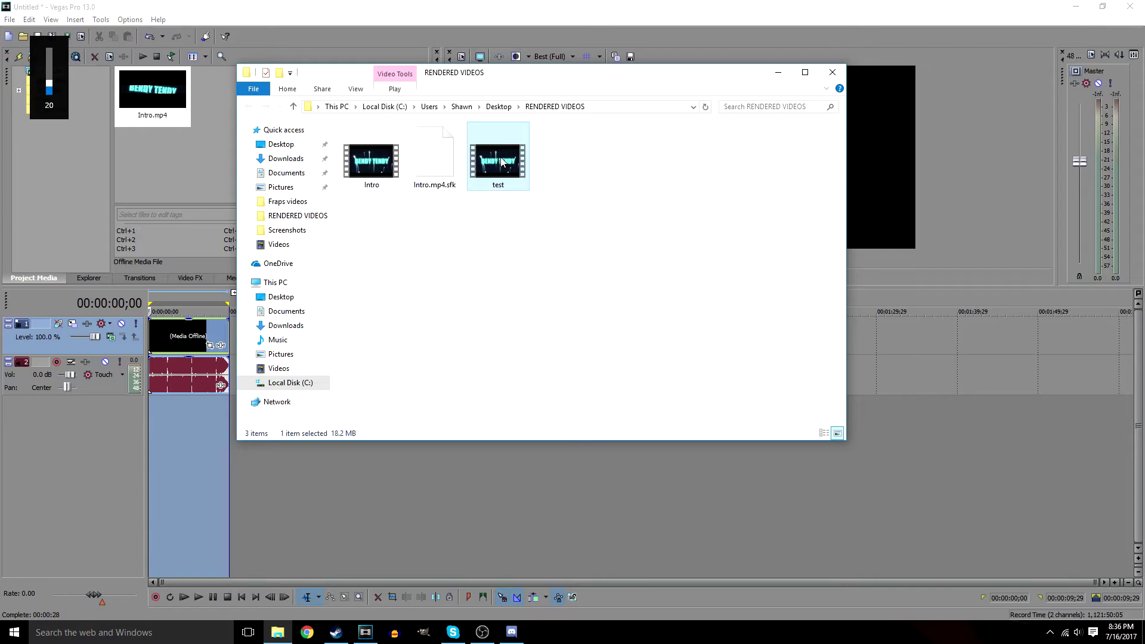
double_click(501, 161)
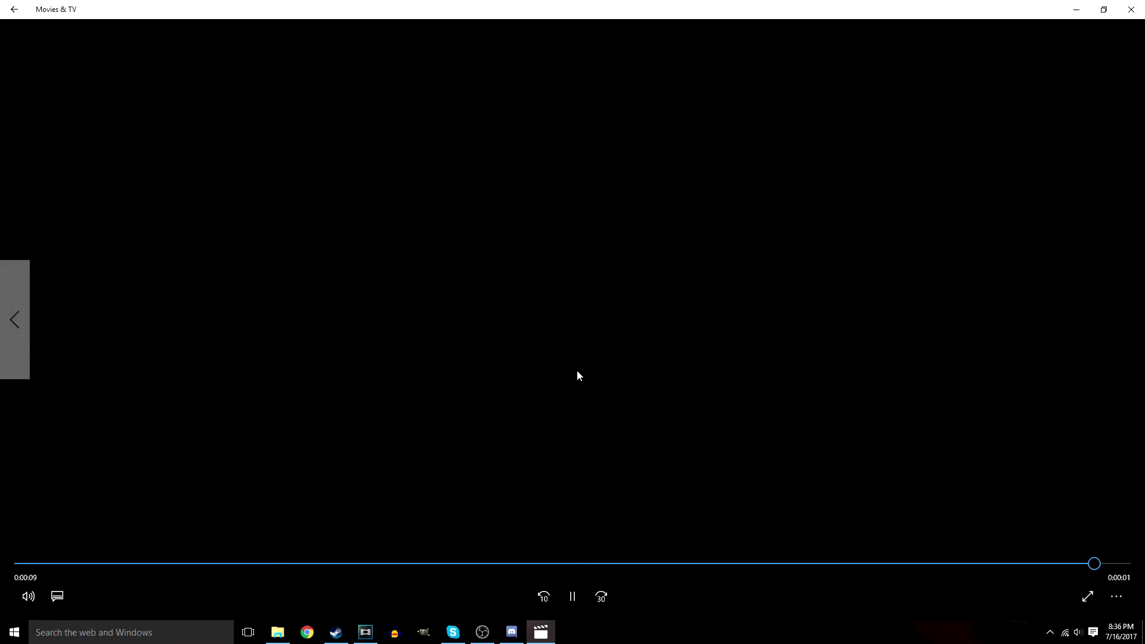
click(1132, 9)
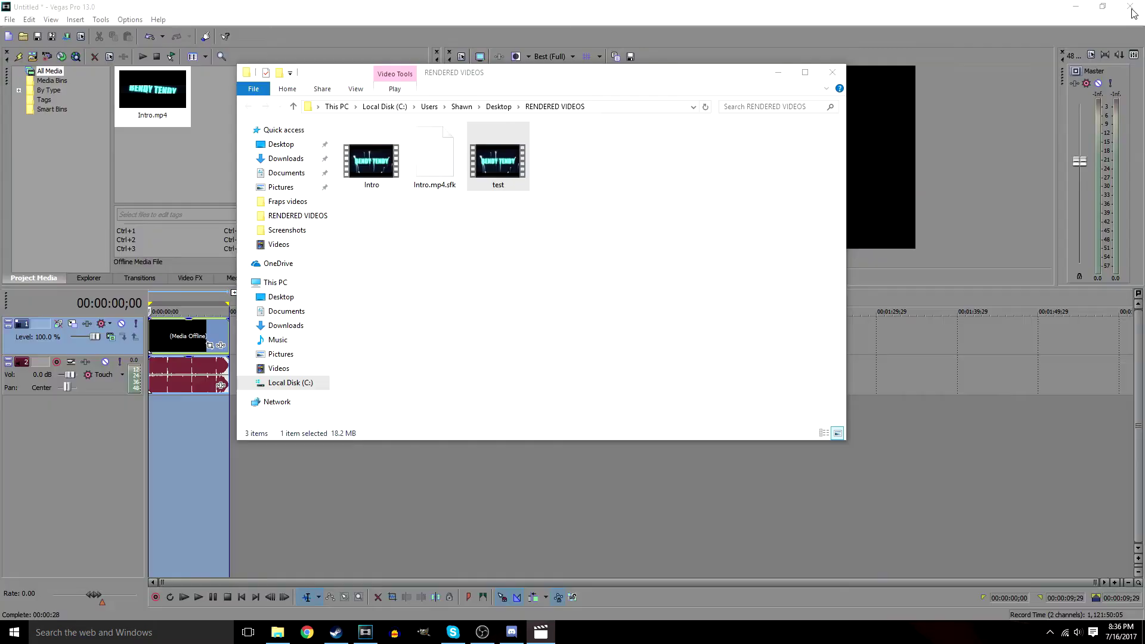
click(980, 223)
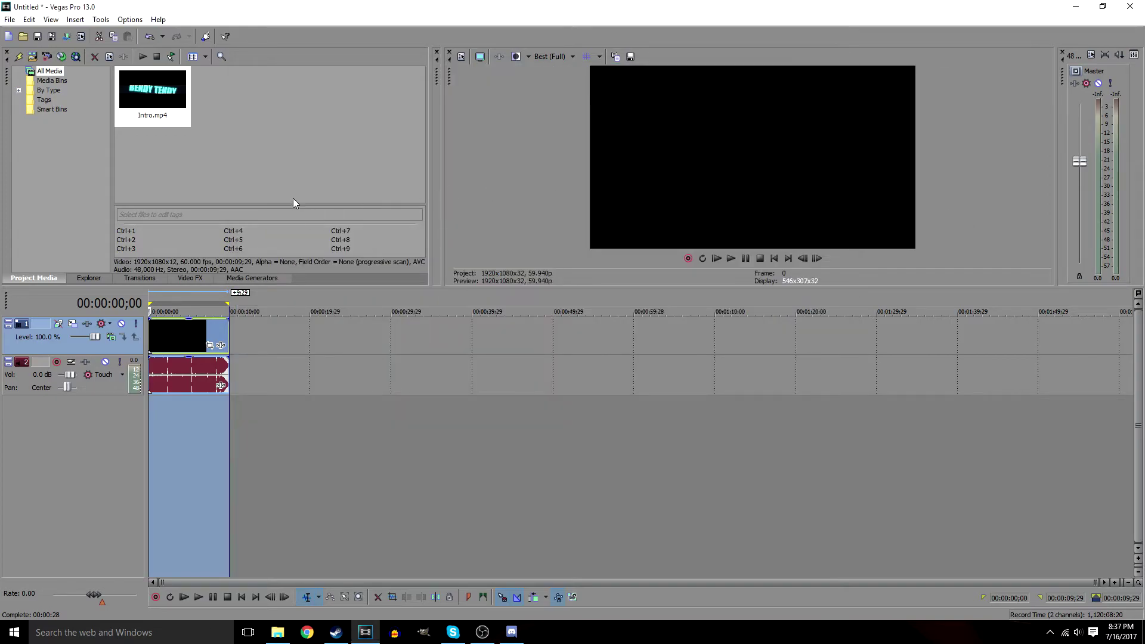